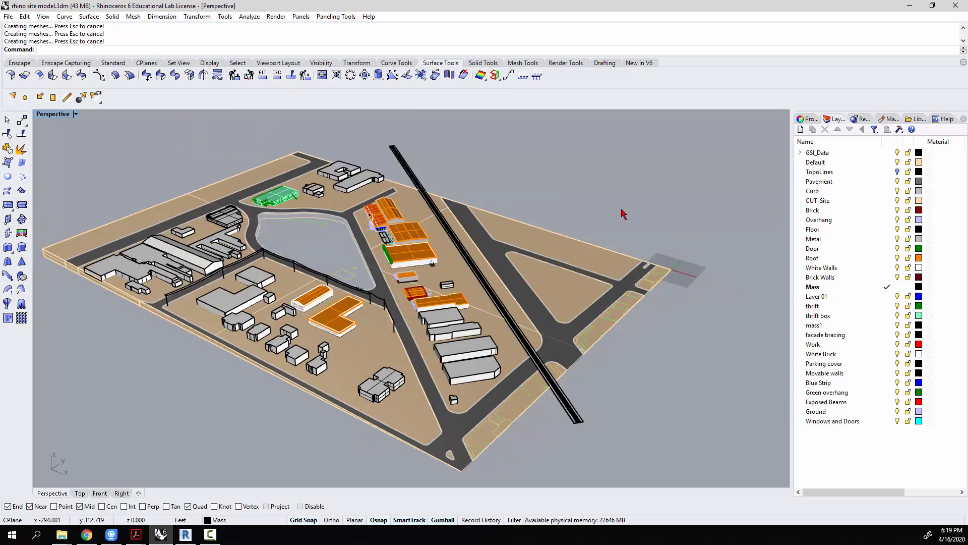
Delete every curve in the site model, using a selection filter limited to curves, and close the filter
{"action": "type", "text": "SelectionFilter"}
{"action": "key", "text": "Return"}
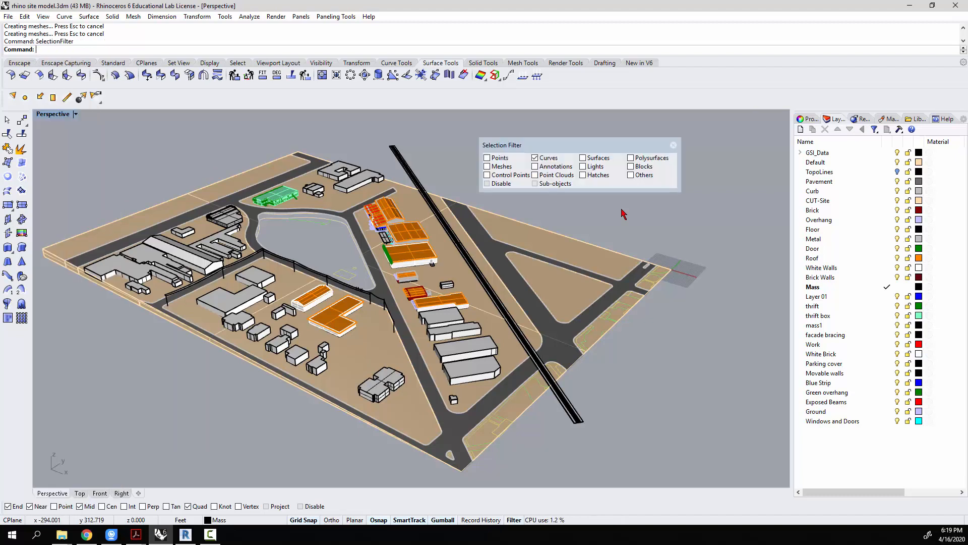
{"action": "scroll", "coordinate": [194, 321], "scroll_direction": "down", "scroll_amount": 2}
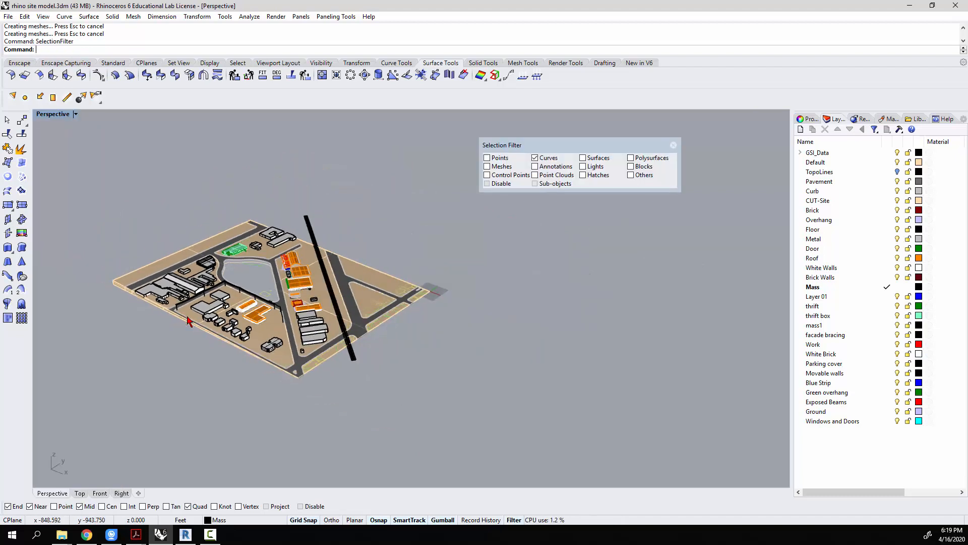
{"action": "left_click_drag", "start_coordinate": [154, 250], "coordinate": [463, 419]}
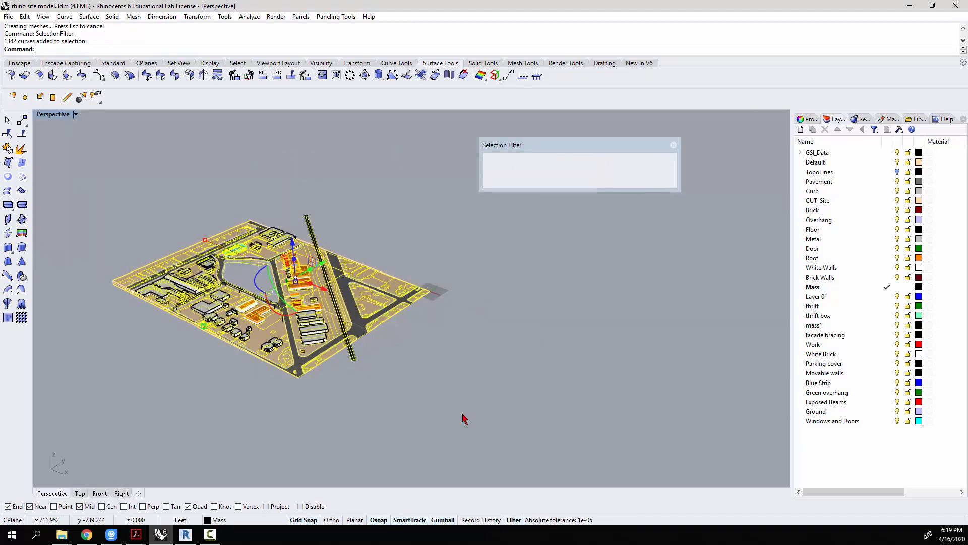
{"action": "key", "text": "Delete"}
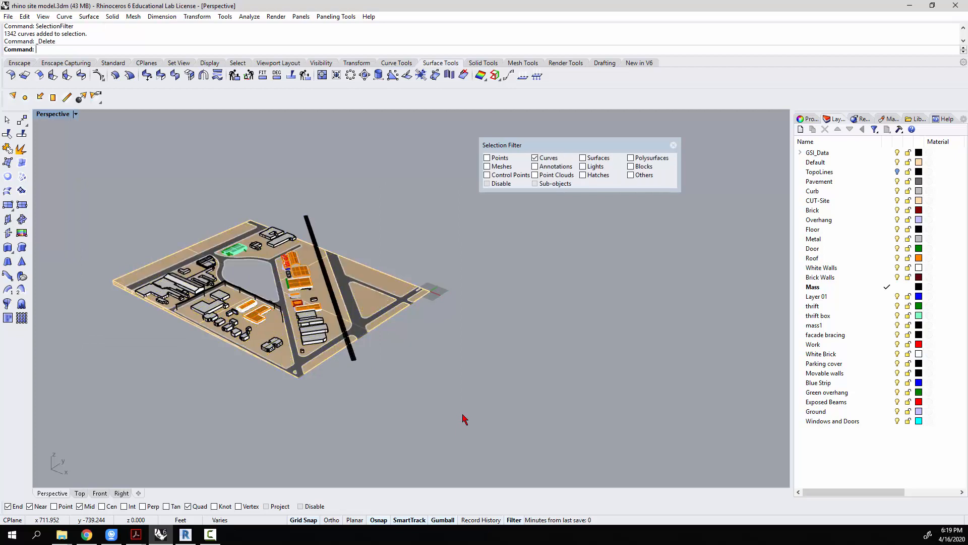
{"action": "left_click", "coordinate": [673, 146]}
Turn on the GSI_Data sublayers from VA-SITE-PAVE through VA-SITE-SNDP and delete the GSI_Data layer with all its sublayers and objects
{"action": "left_click", "coordinate": [802, 154]}
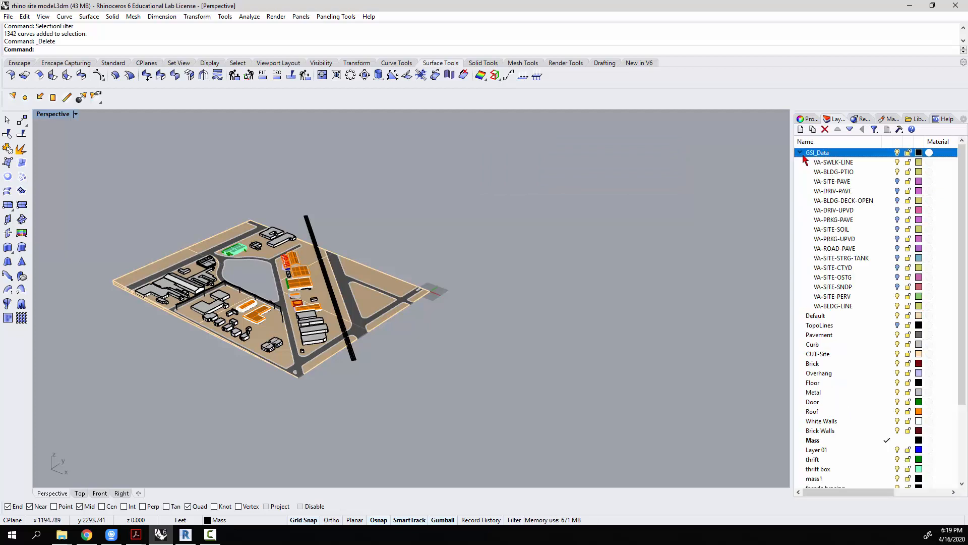
{"action": "left_click", "coordinate": [837, 181]}
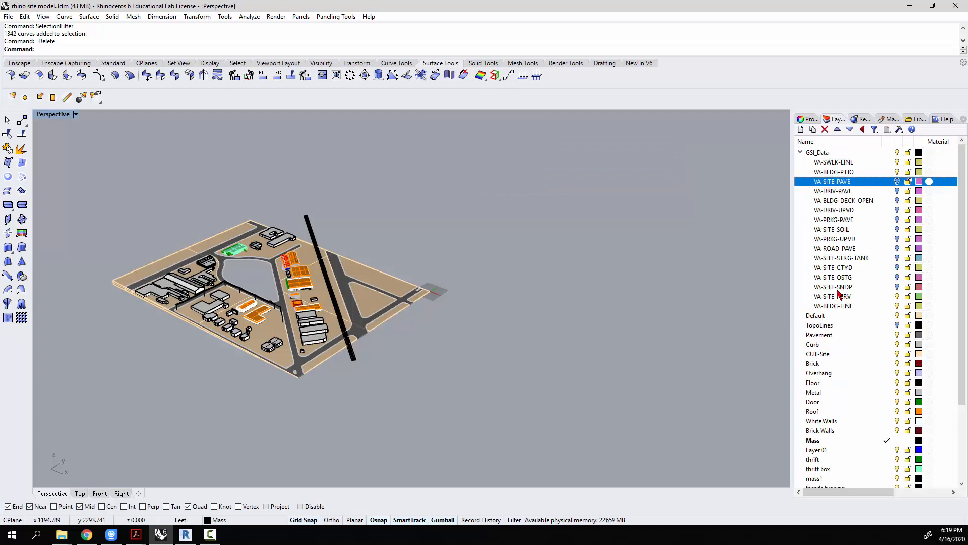
{"action": "left_click", "coordinate": [837, 291], "text": "shift"}
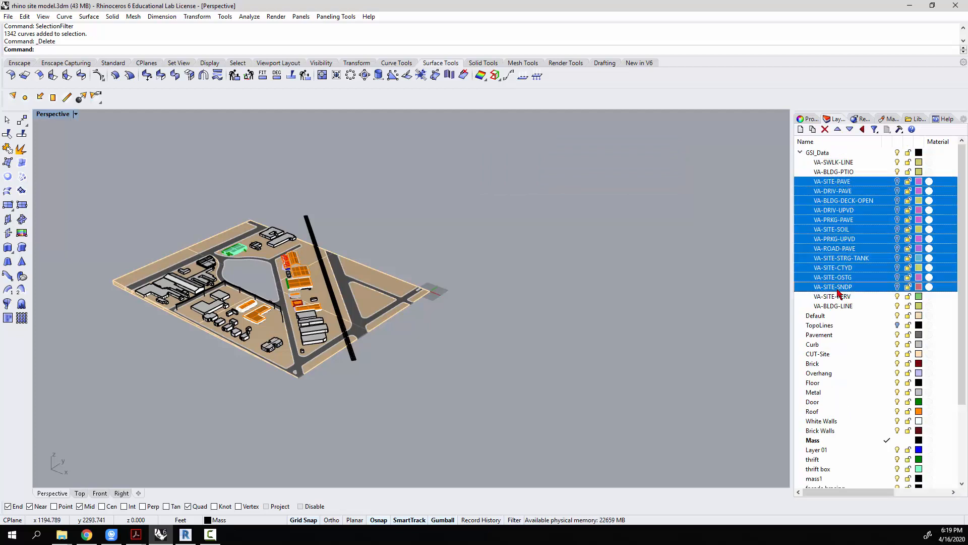
{"action": "left_click", "coordinate": [899, 216]}
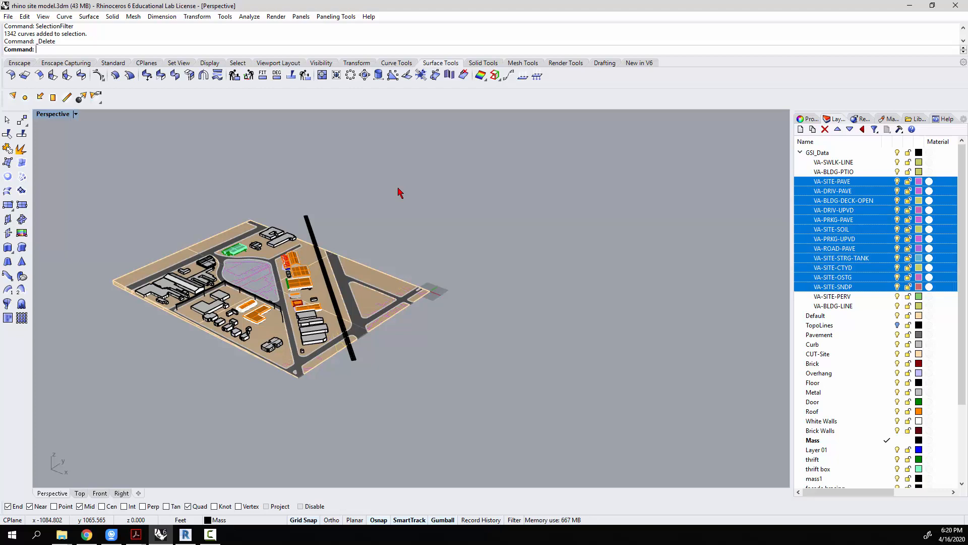
{"action": "right_click", "coordinate": [824, 154]}
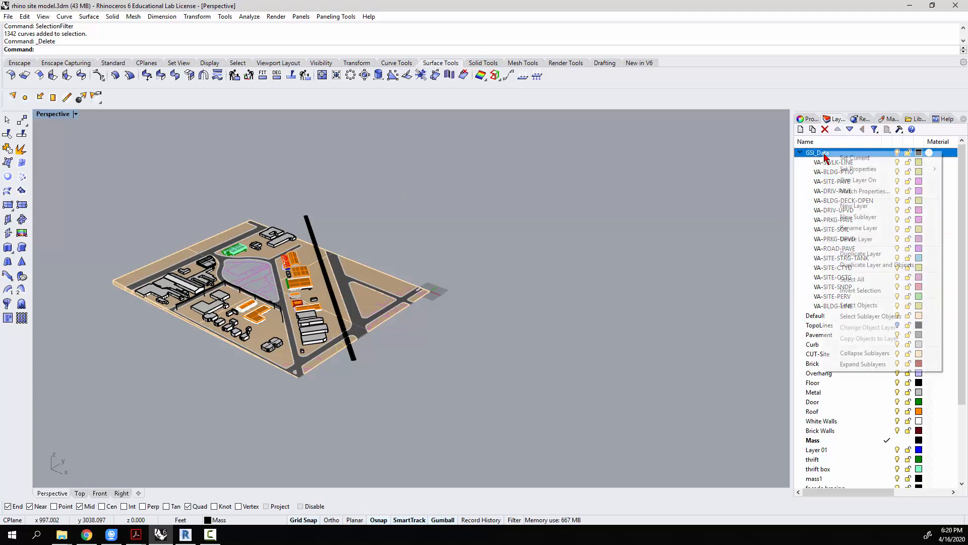
{"action": "left_click", "coordinate": [851, 241]}
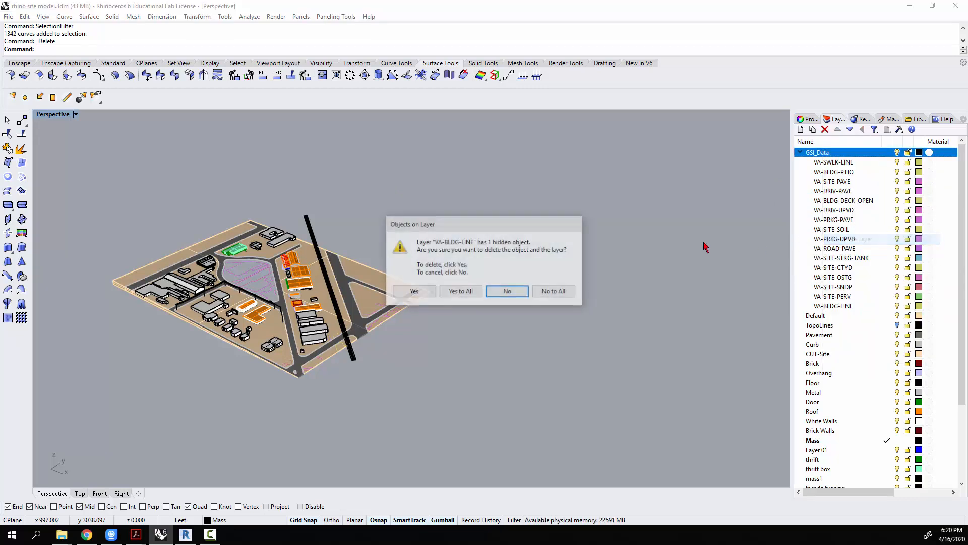
{"action": "left_click", "coordinate": [461, 291]}
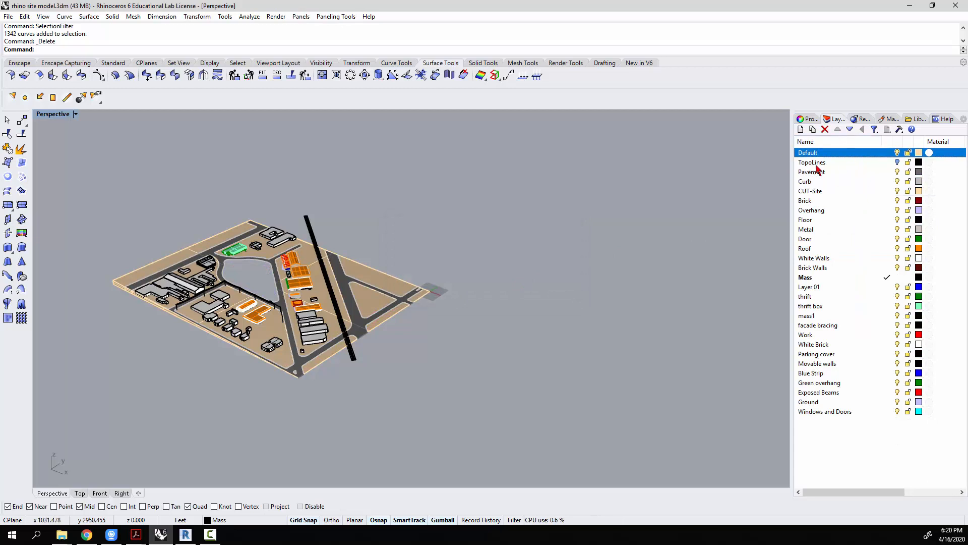
Turn on TopoLines as the current layer and turn off all layers from Pavement through Windows and Doors, including Mass
{"action": "left_click", "coordinate": [898, 163]}
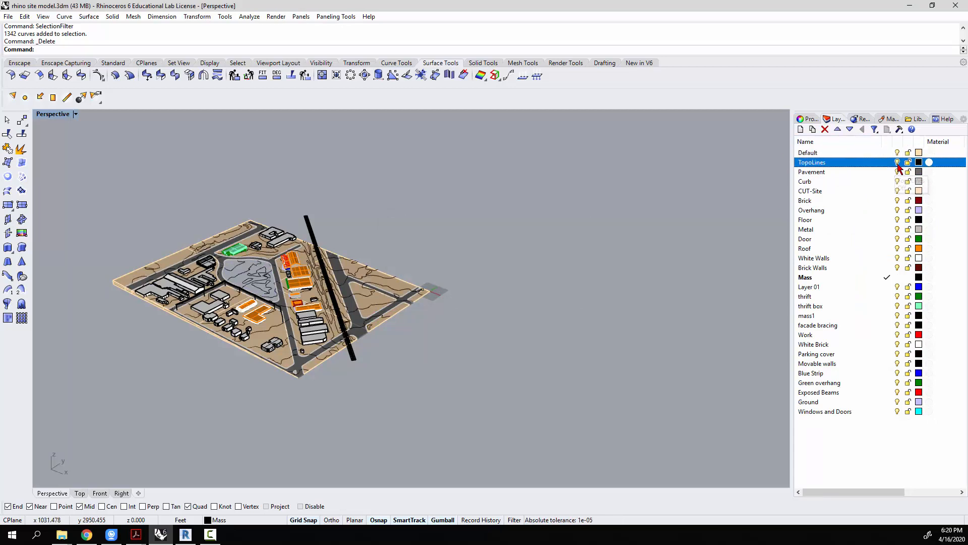
{"action": "left_click", "coordinate": [860, 177]}
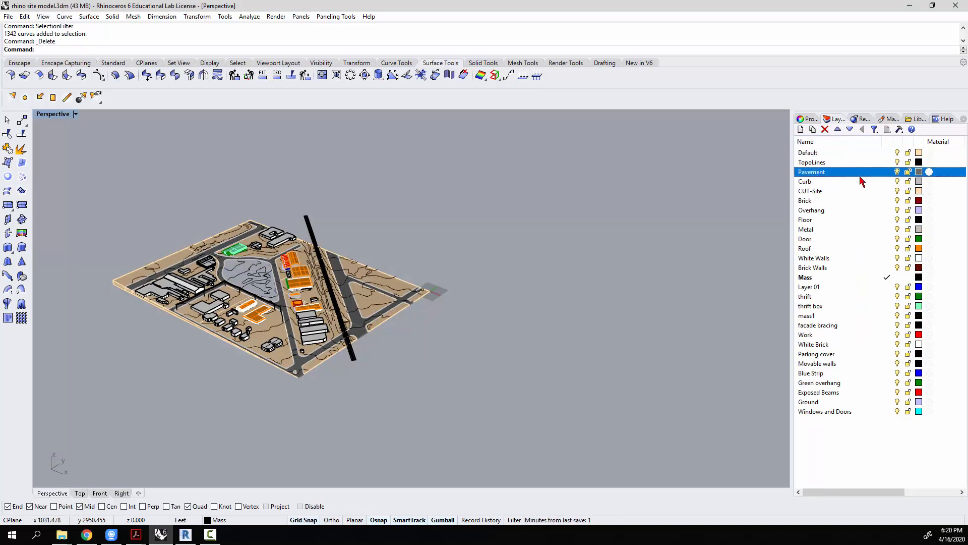
{"action": "left_click", "coordinate": [862, 412], "text": "shift"}
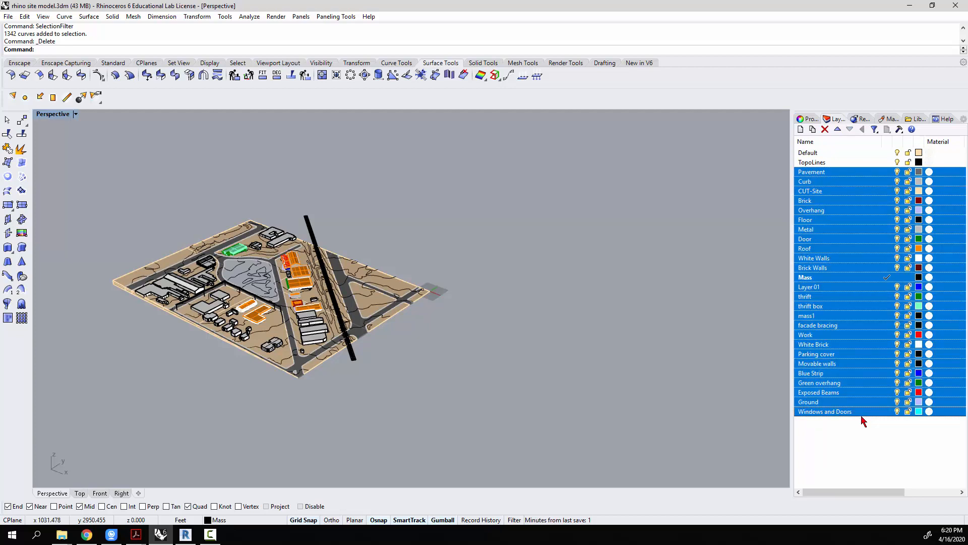
{"action": "left_click", "coordinate": [898, 172]}
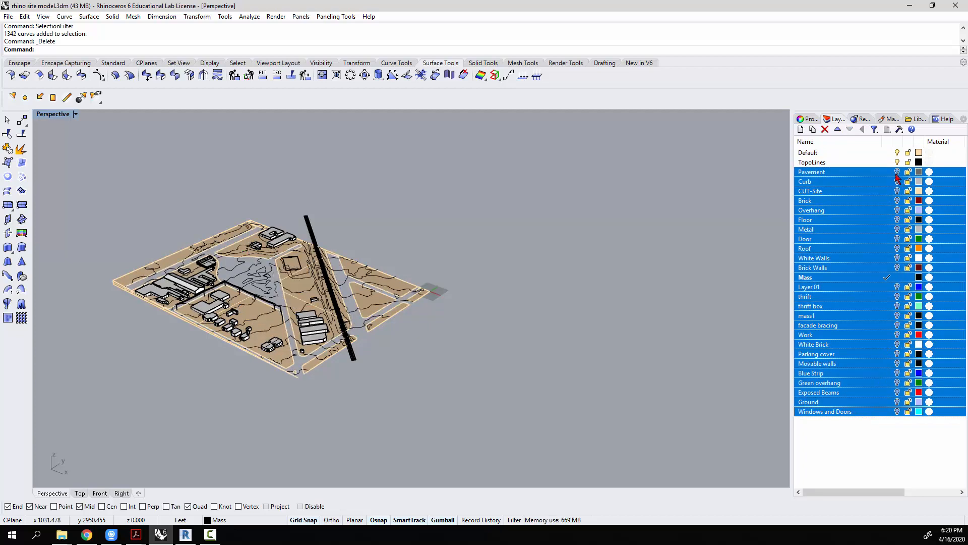
{"action": "double_click", "coordinate": [865, 165]}
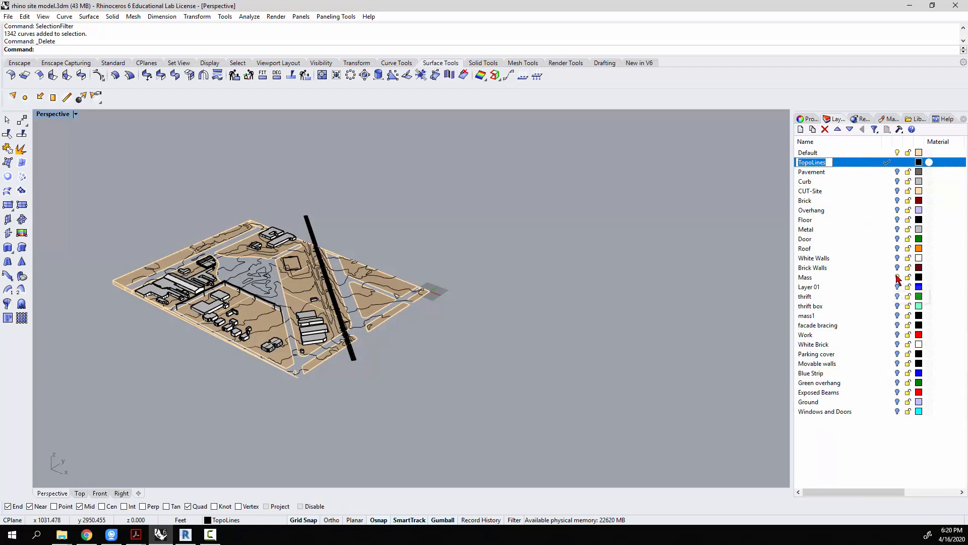
{"action": "key", "text": "Escape"}
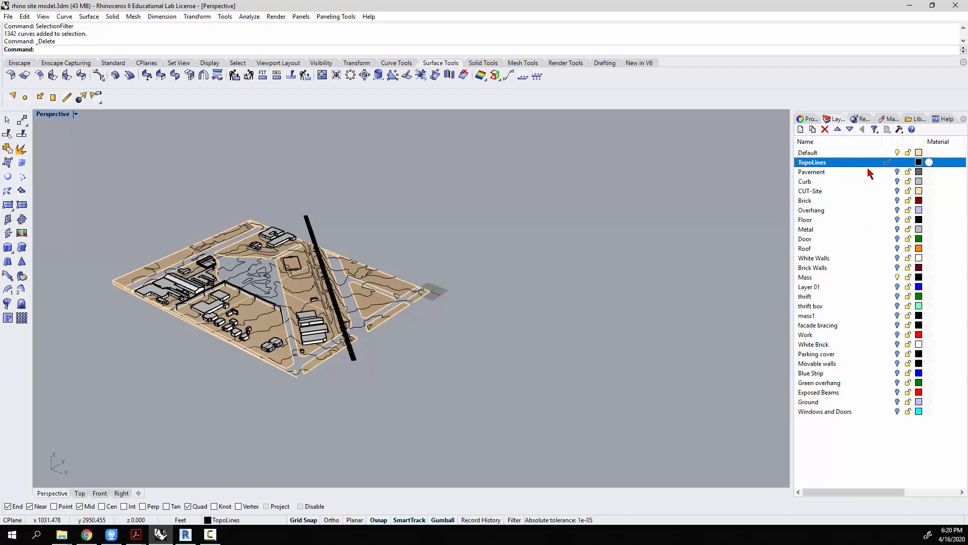
{"action": "left_click", "coordinate": [898, 278]}
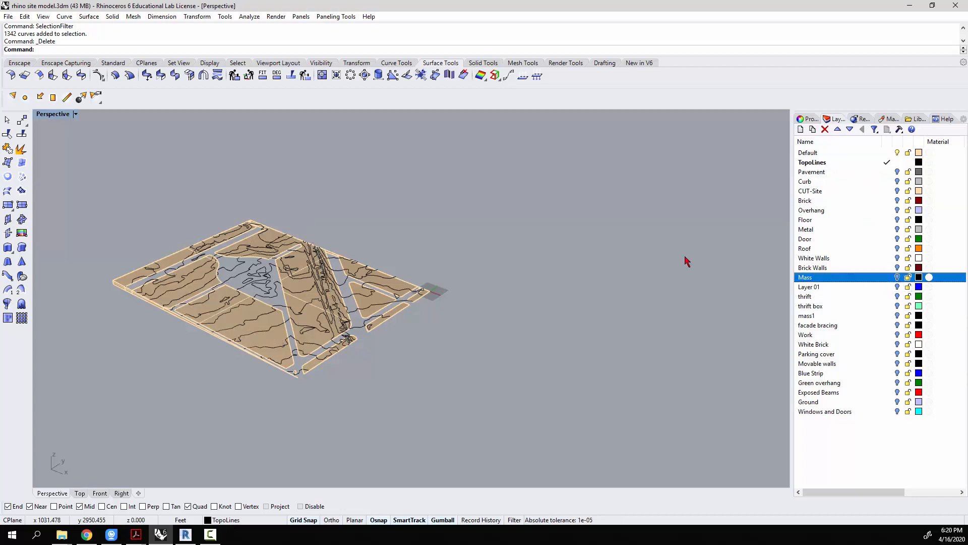
Turn off the Default layer and delete all the topography curves on TopoLines
{"action": "left_click", "coordinate": [896, 153]}
{"action": "left_click_drag", "start_coordinate": [88, 155], "coordinate": [478, 425]}
{"action": "key", "text": "Delete"}
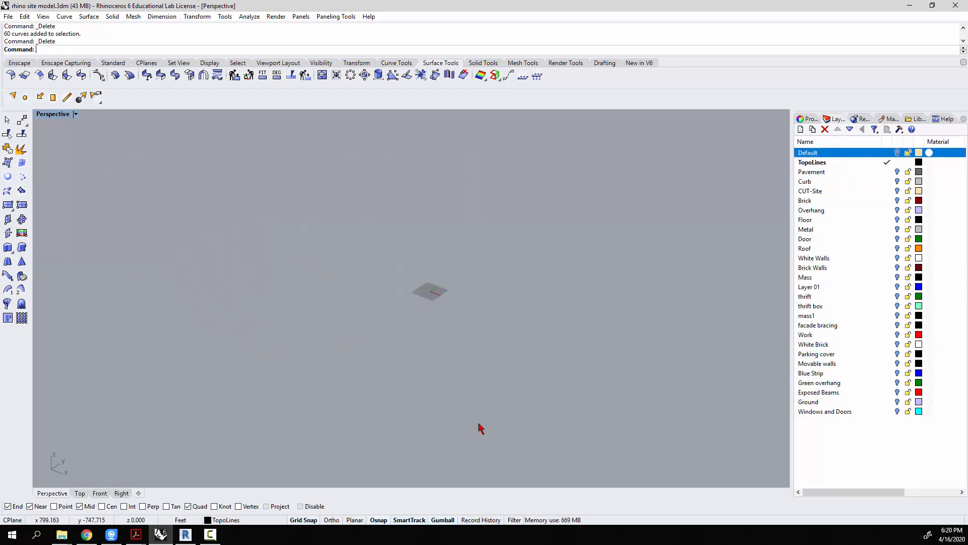
Try to delete the TopoLines layer while it is the current layer
{"action": "right_click", "coordinate": [831, 162]}
{"action": "left_click", "coordinate": [865, 248]}
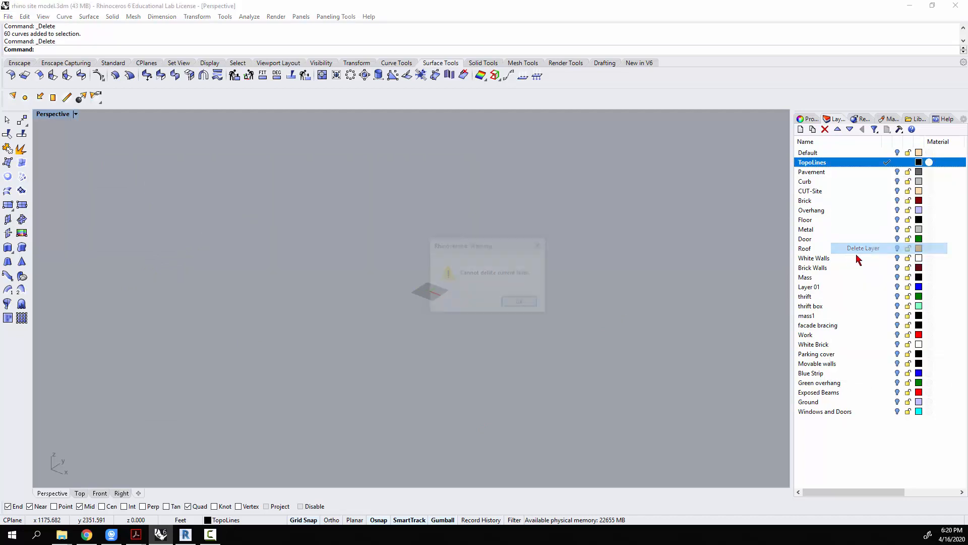
{"action": "left_click", "coordinate": [522, 302]}
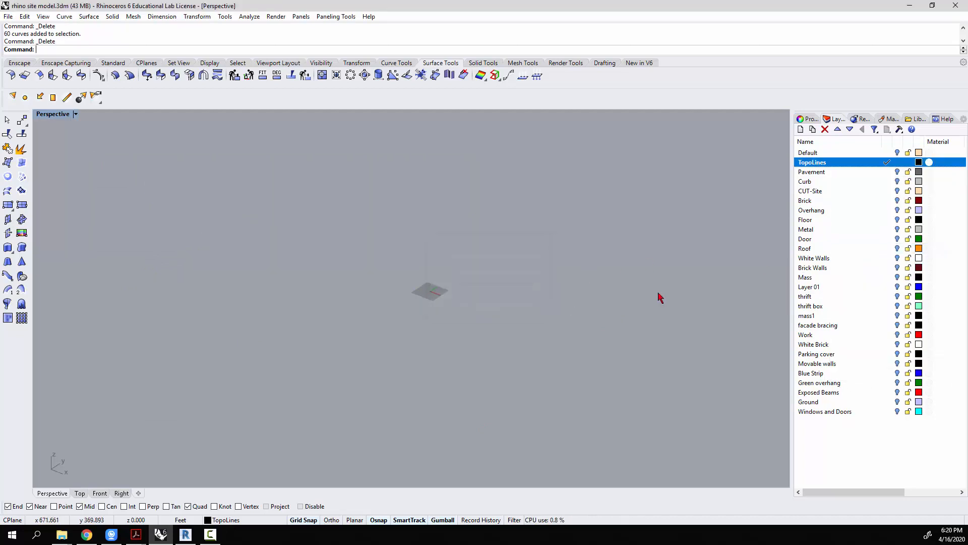
Turn on Pavement and Layer 01, with Pavement as the current layer, and delete the TopoLines layer
{"action": "left_click", "coordinate": [897, 172]}
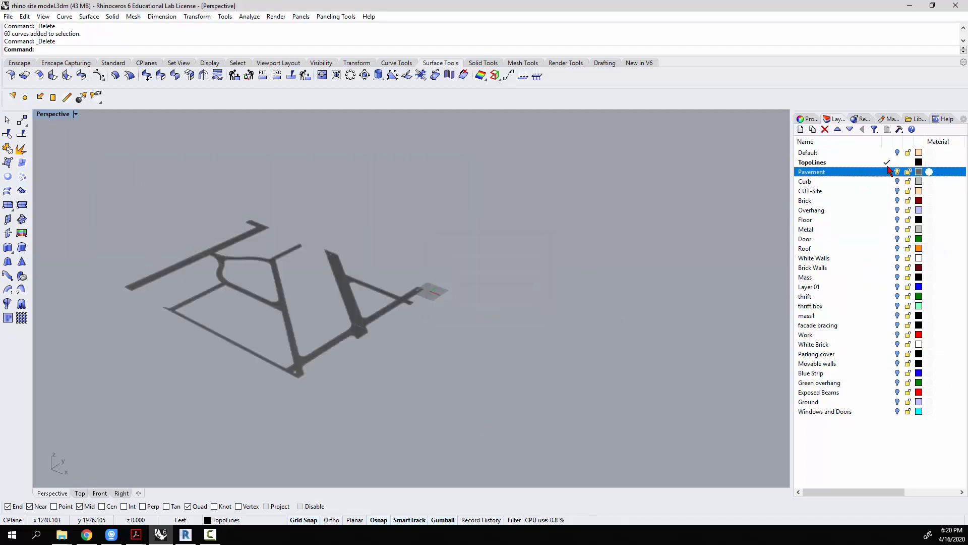
{"action": "left_click", "coordinate": [819, 288]}
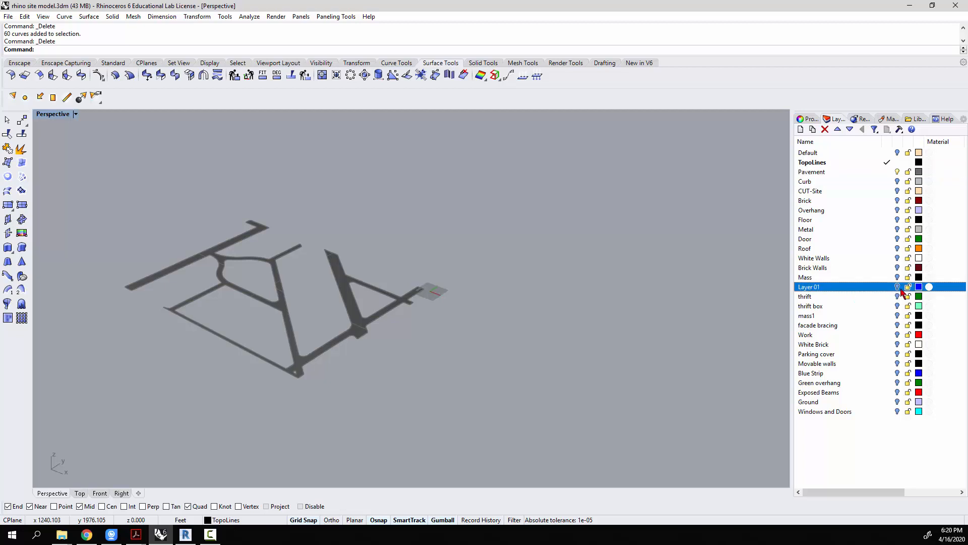
{"action": "double_click", "coordinate": [877, 173]}
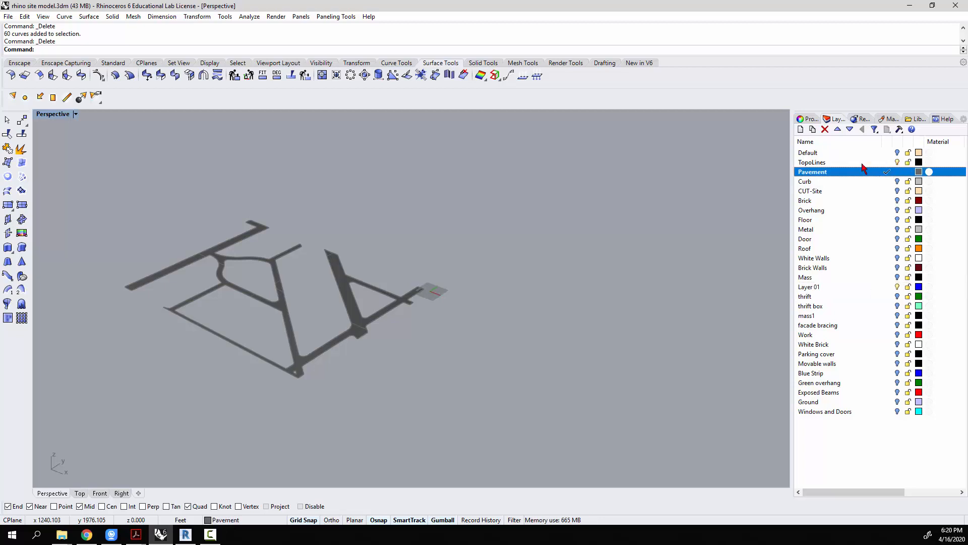
{"action": "left_click", "coordinate": [862, 165]}
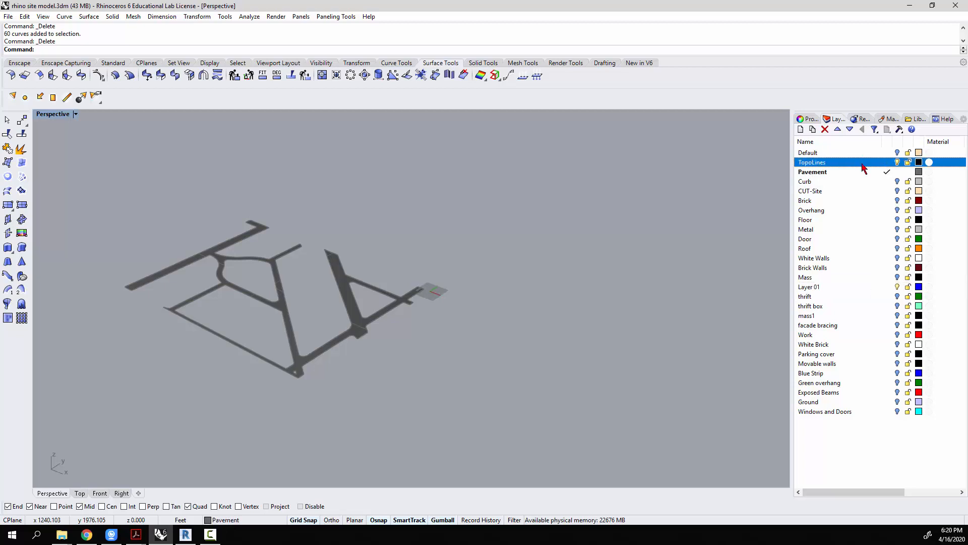
{"action": "right_click", "coordinate": [862, 165]}
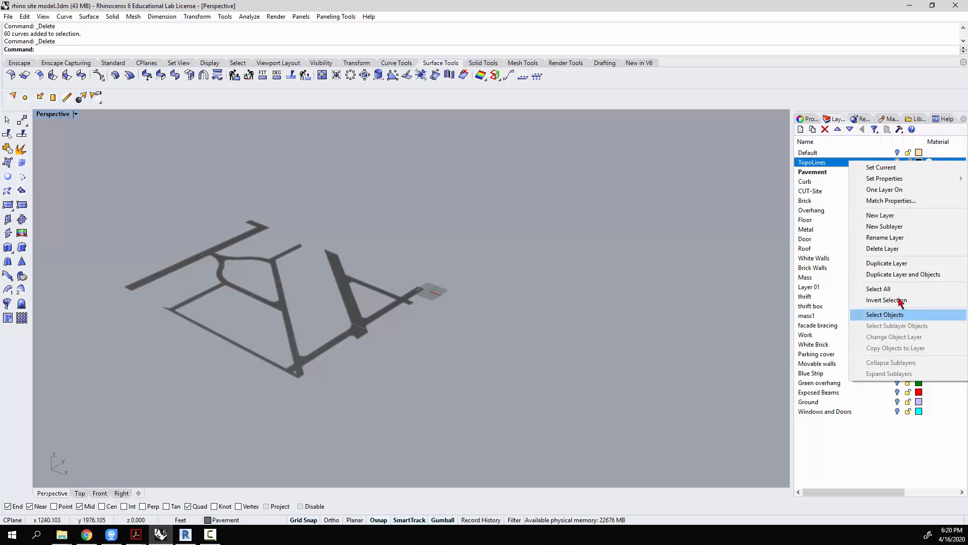
{"action": "left_click", "coordinate": [897, 250]}
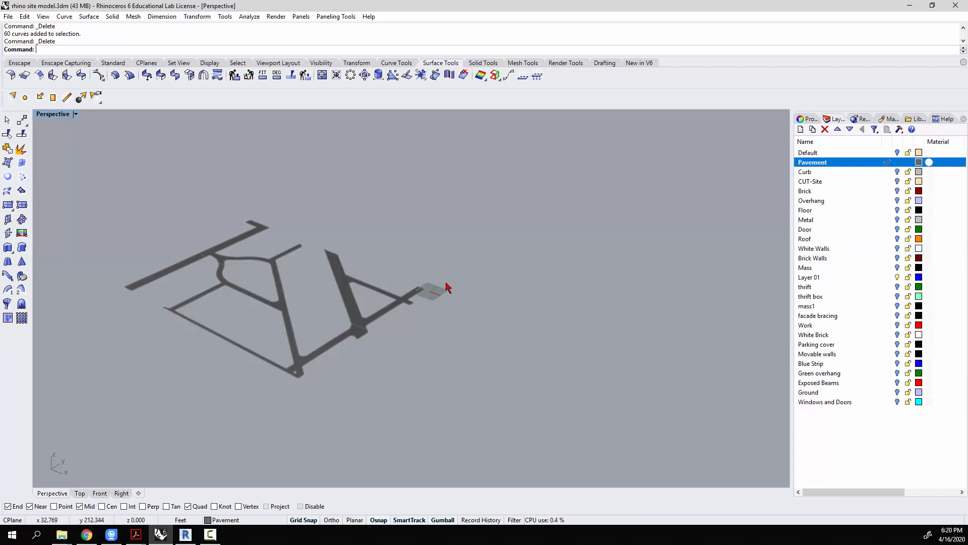
Make Layer 01 current with the Pavement layer turned off, and run Show to reveal any hidden objects
{"action": "left_click", "coordinate": [879, 277]}
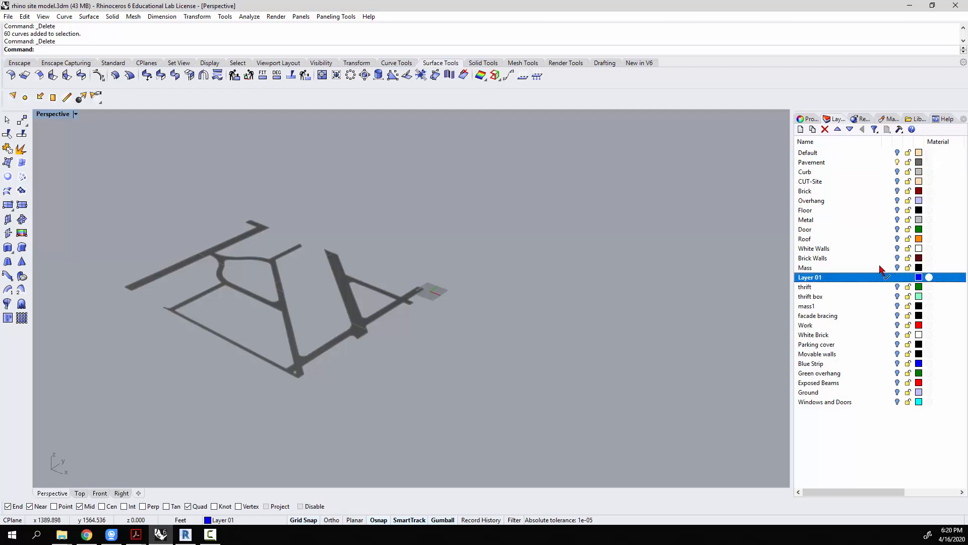
{"action": "left_click", "coordinate": [897, 162]}
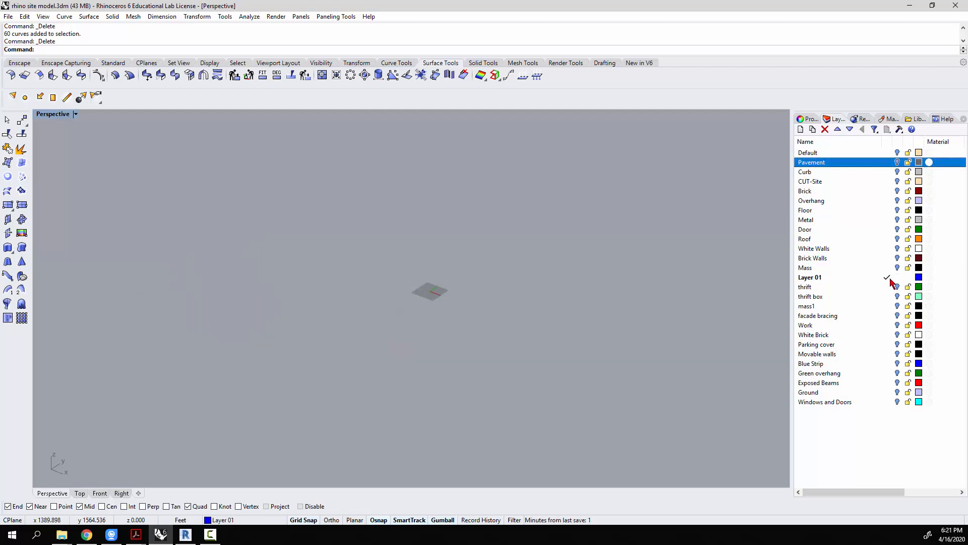
{"action": "right_click", "coordinate": [821, 279]}
{"action": "key", "text": "Escape"}
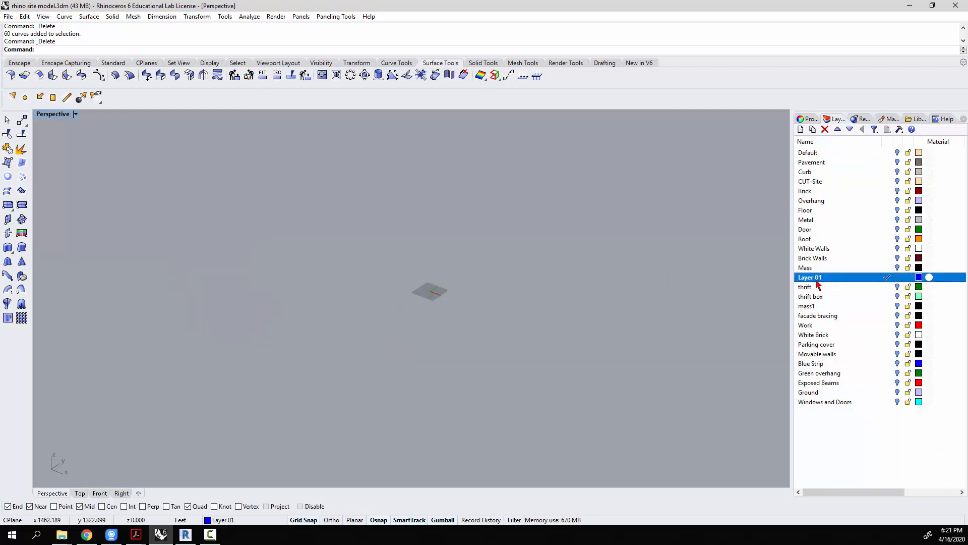
{"action": "key", "text": "Return"}
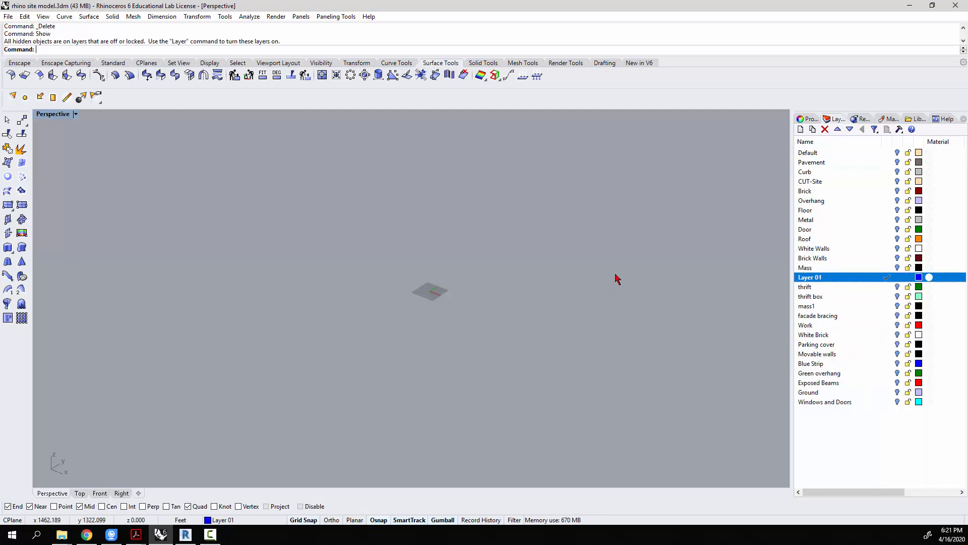
Try to delete Layer 01 while it is the current layer
{"action": "right_click", "coordinate": [837, 279]}
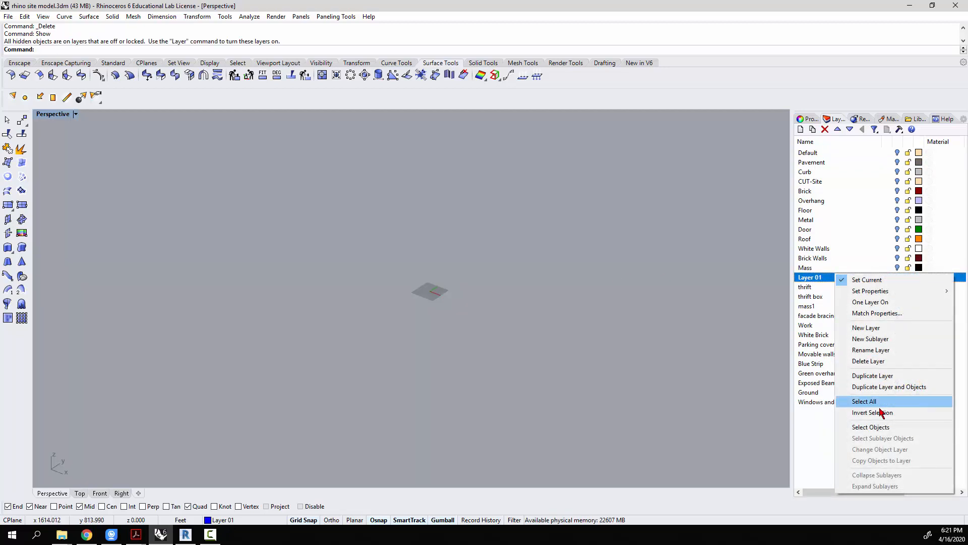
{"action": "left_click", "coordinate": [880, 361]}
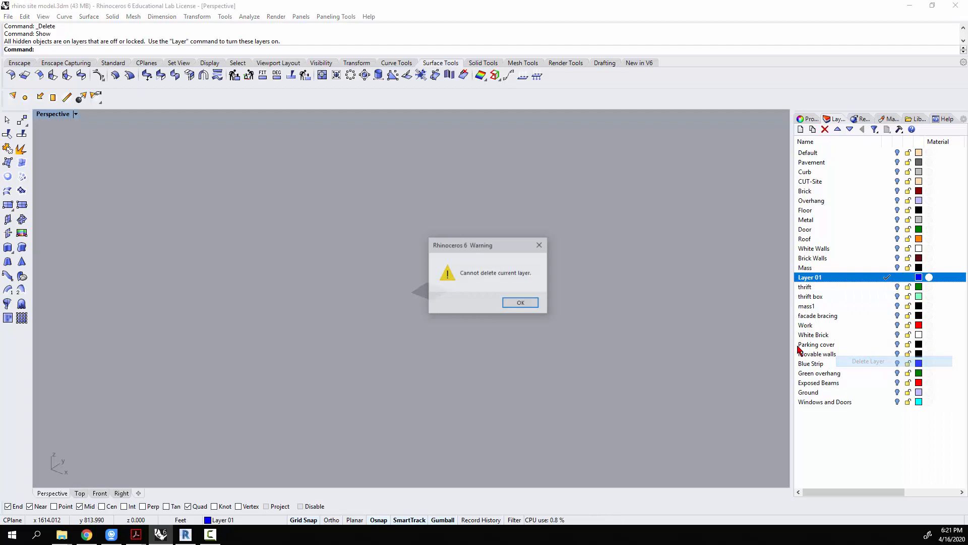
{"action": "left_click", "coordinate": [520, 303]}
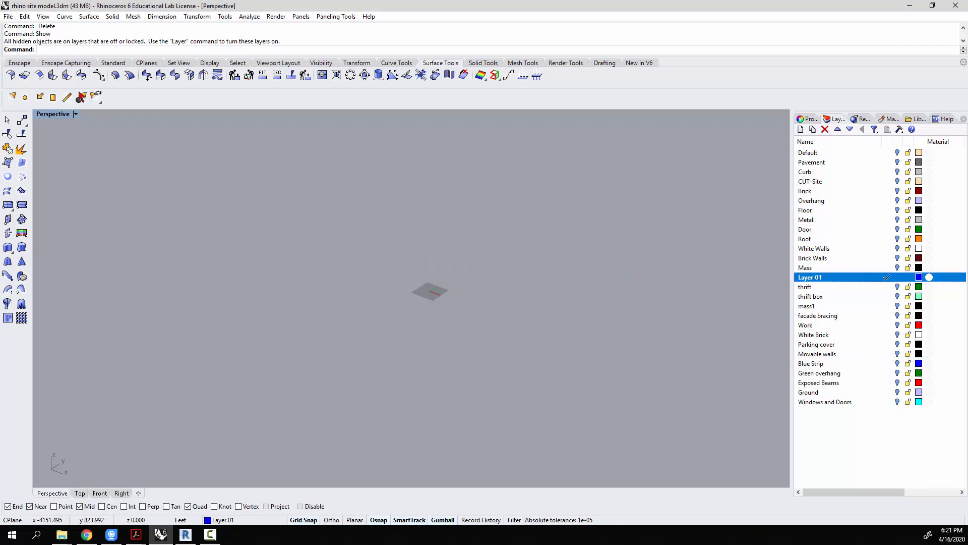
Open the recent file RHINO NO CURVES.3dm in place of the current site model
{"action": "left_click", "coordinate": [8, 16]}
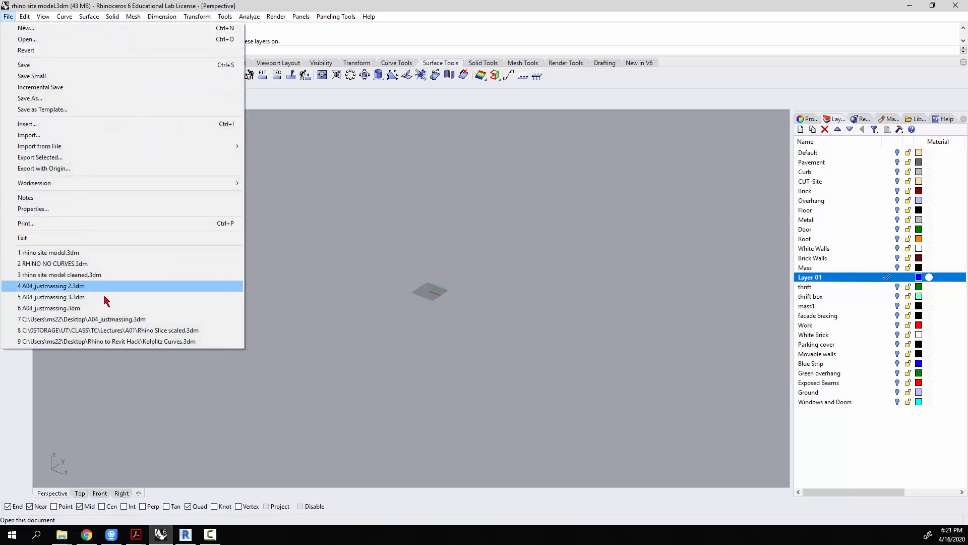
{"action": "left_click", "coordinate": [106, 267]}
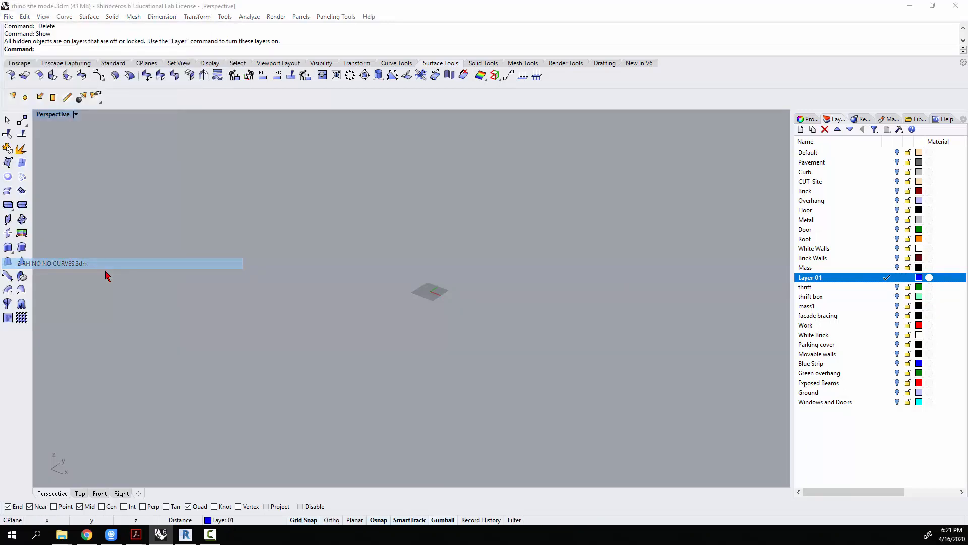
{"action": "left_click", "coordinate": [503, 304]}
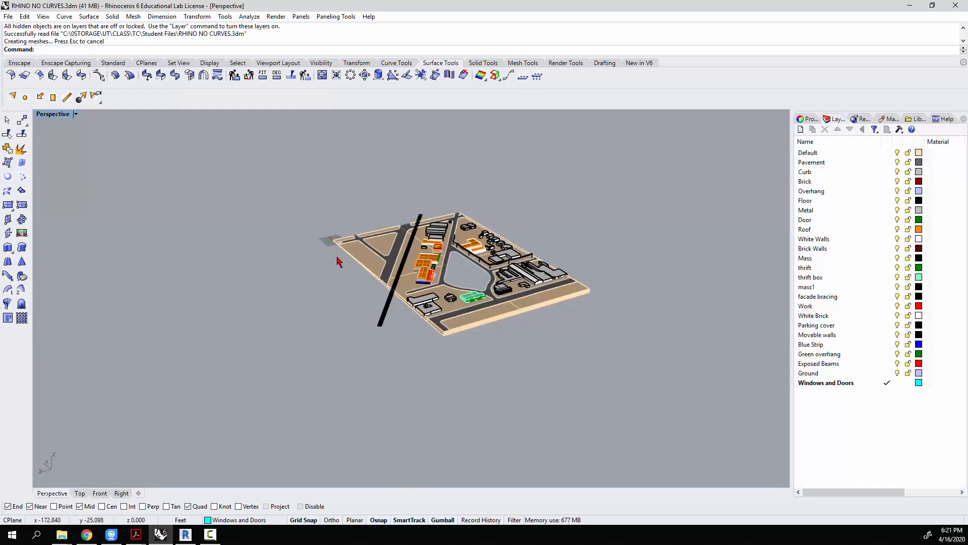
Zoom to the model extents and delete the stray curves and polysurfaces lying far away from the site
{"action": "right_click_drag", "start_coordinate": [337, 261], "coordinate": [341, 274]}
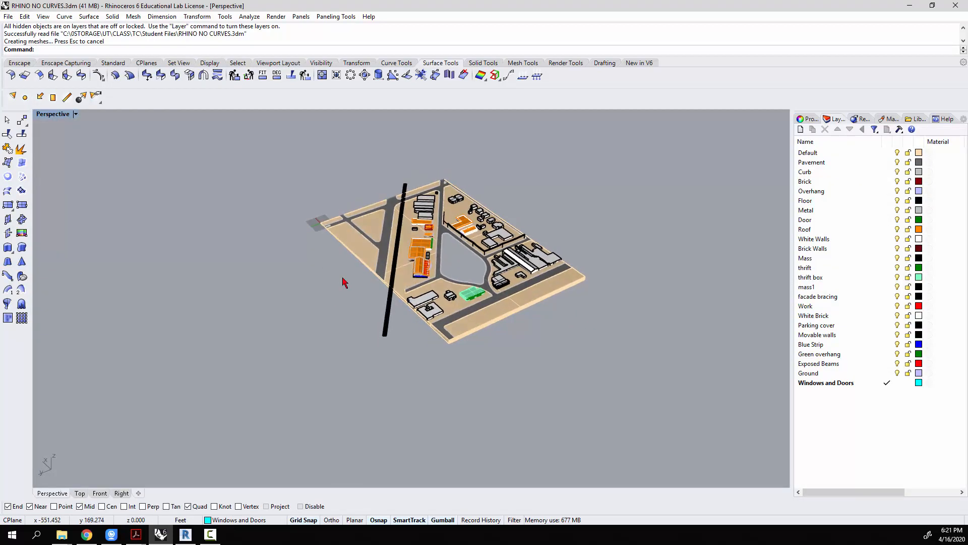
{"action": "type", "text": "z"}
{"action": "key", "text": "Return"}
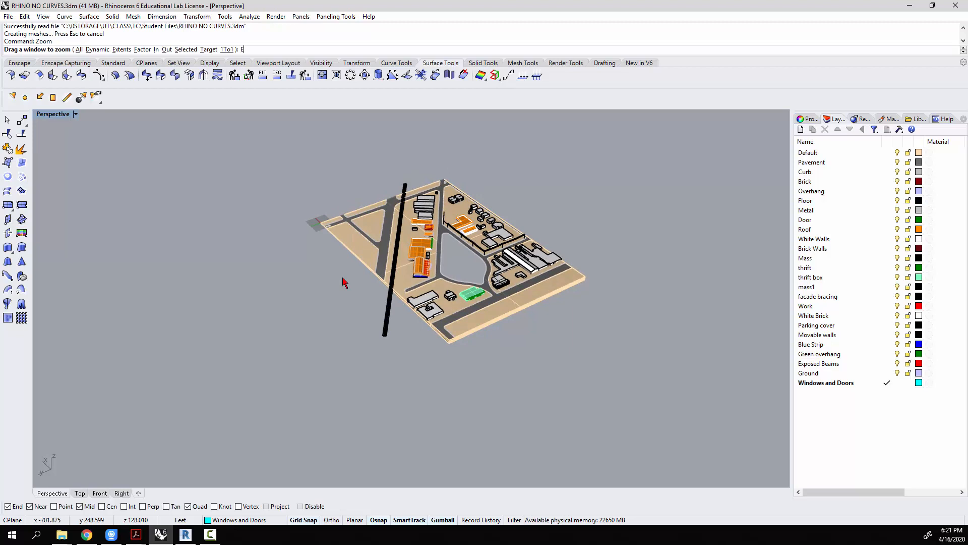
{"action": "type", "text": "E"}
{"action": "key", "text": "Return"}
{"action": "scroll", "coordinate": [282, 170], "scroll_direction": "up", "scroll_amount": 7}
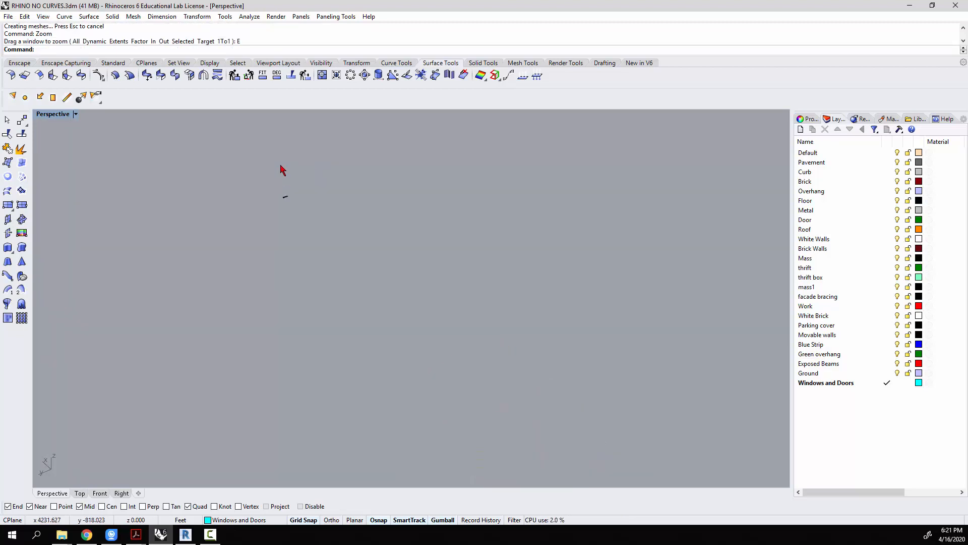
{"action": "scroll", "coordinate": [282, 216], "scroll_direction": "up", "scroll_amount": 4}
{"action": "left_click_drag", "start_coordinate": [319, 159], "coordinate": [251, 233]}
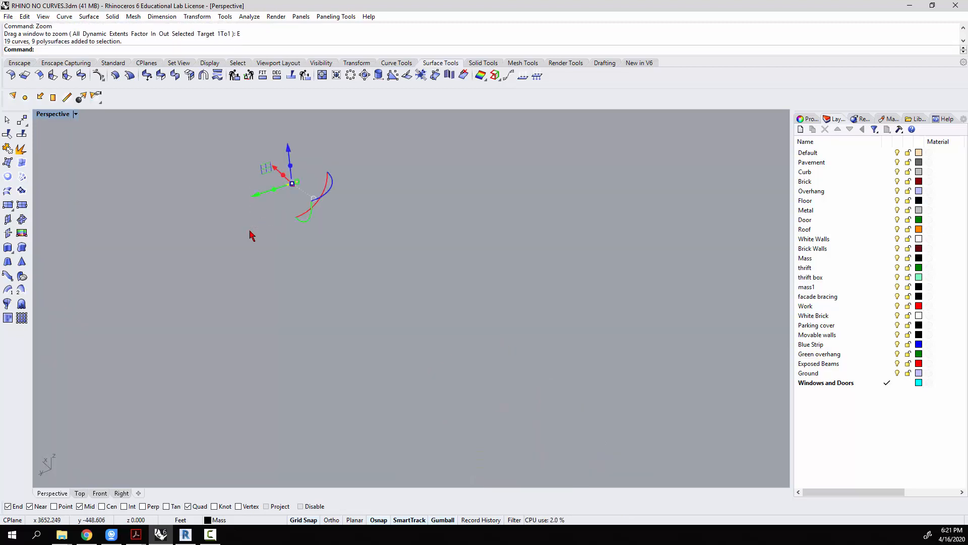
{"action": "key", "text": "Delete"}
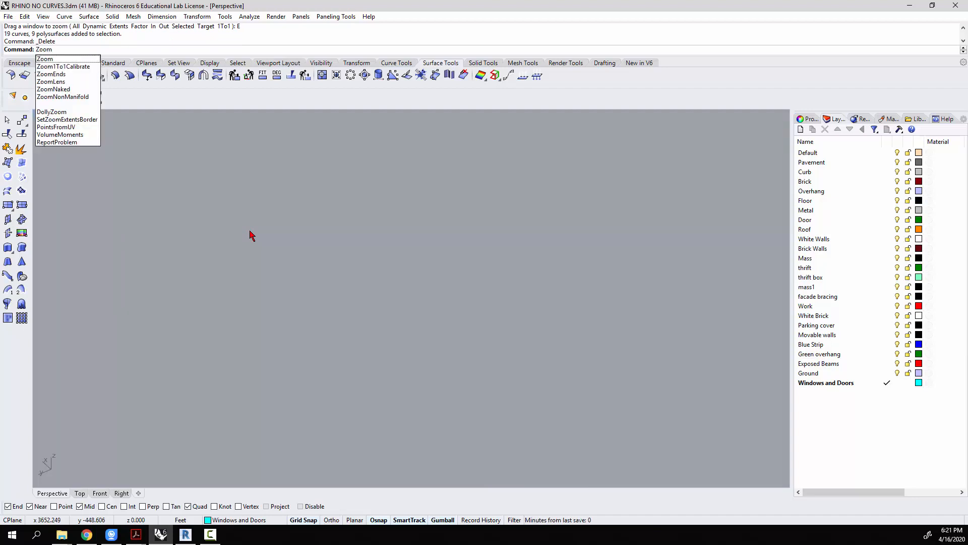
Zoom to the extents of the cleaned site model and save the file
{"action": "key", "text": "Return"}
{"action": "type", "text": "E"}
{"action": "key", "text": "Return"}
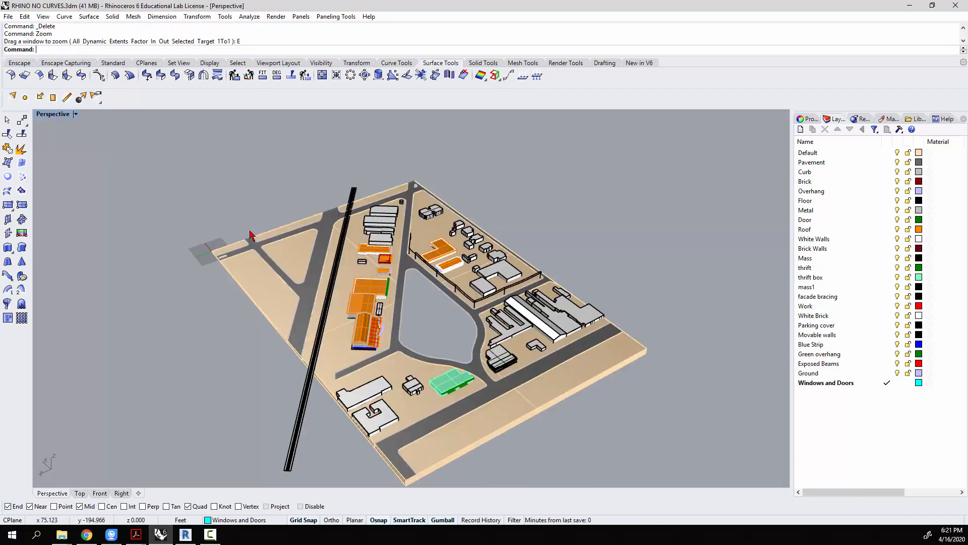
{"action": "left_click", "coordinate": [9, 16]}
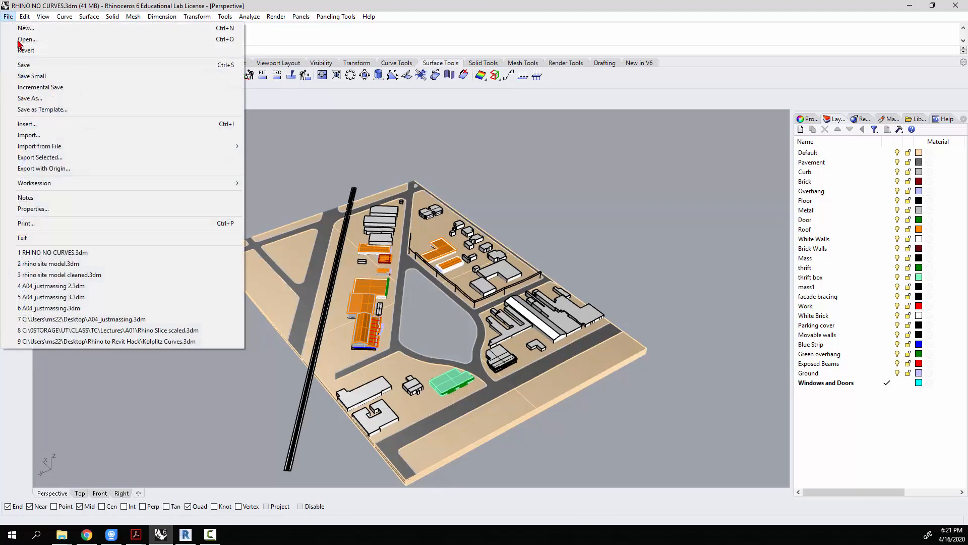
{"action": "left_click", "coordinate": [24, 65]}
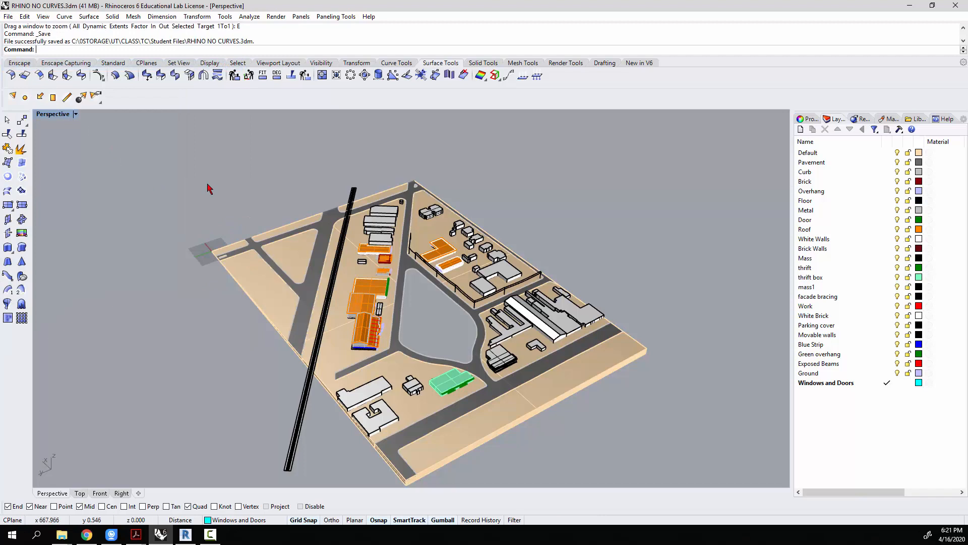
{"action": "scroll", "coordinate": [207, 166], "scroll_direction": "down", "scroll_amount": 3}
{"action": "left_click_drag", "start_coordinate": [199, 142], "coordinate": [532, 406]}
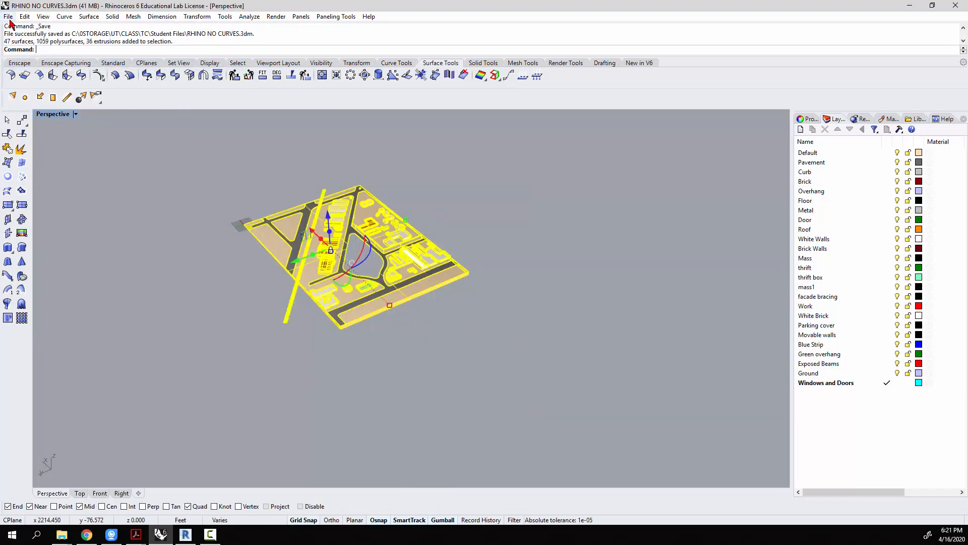
{"action": "key", "text": "Escape"}
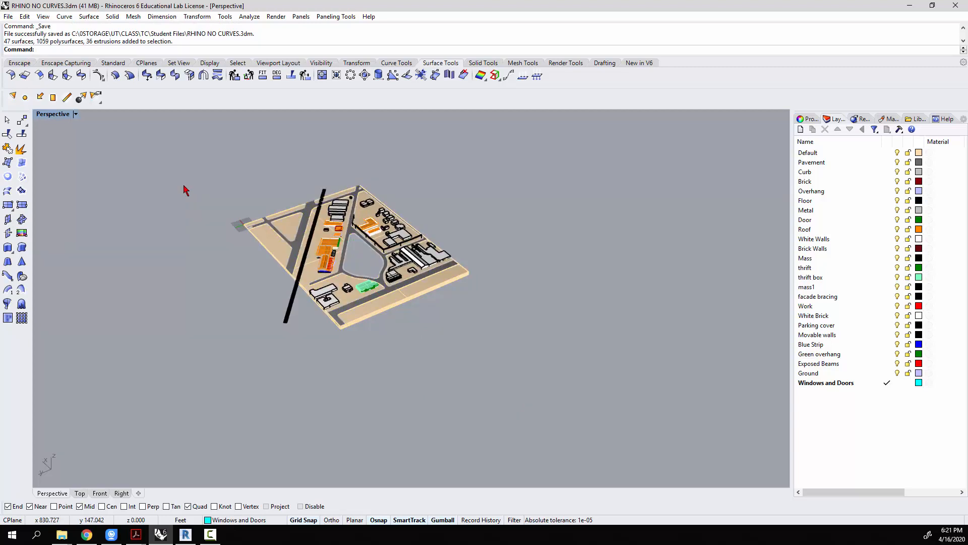
Turn off every layer except Default and the current Windows and Doors layer to isolate the ground panels
{"action": "scroll", "coordinate": [275, 233], "scroll_direction": "up", "scroll_amount": 5}
{"action": "left_click", "coordinate": [280, 234]}
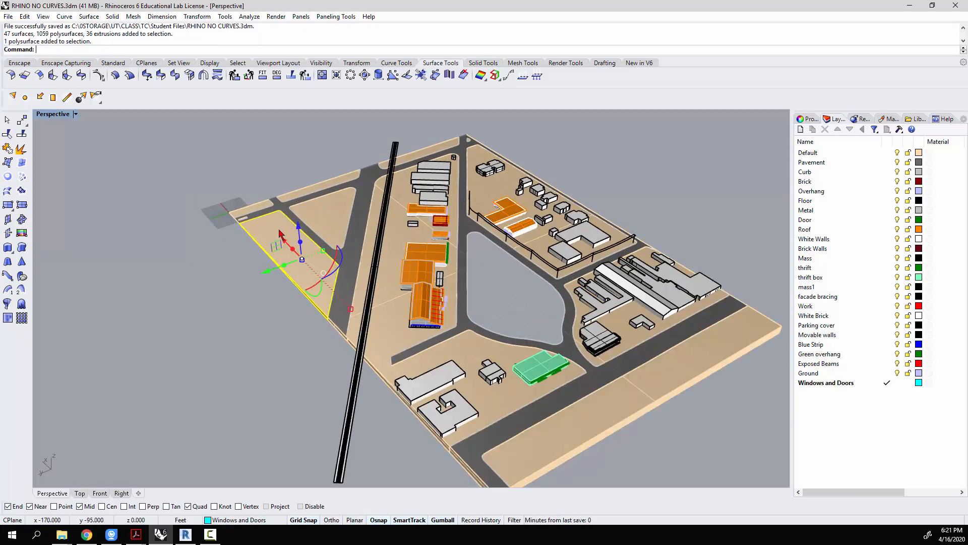
{"action": "right_click", "coordinate": [850, 182]}
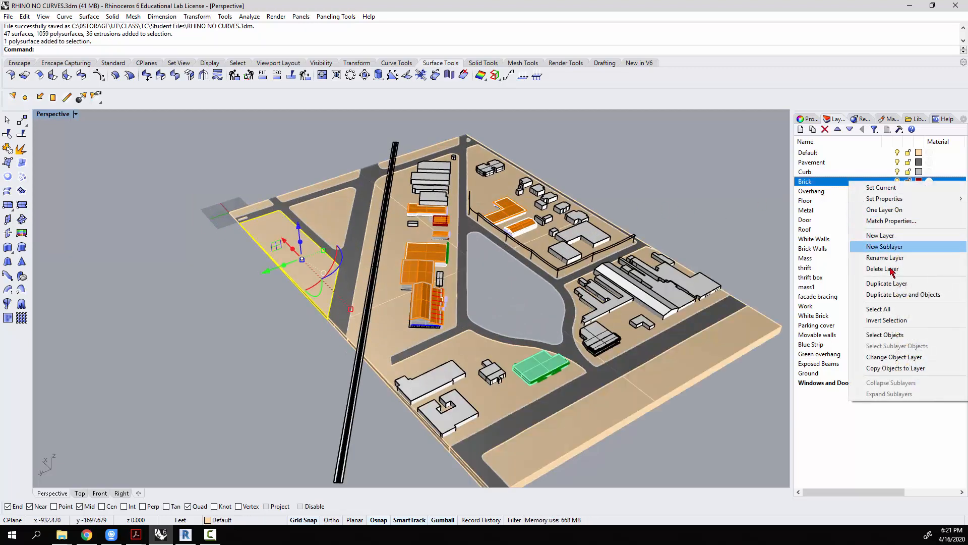
{"action": "left_click", "coordinate": [880, 309]}
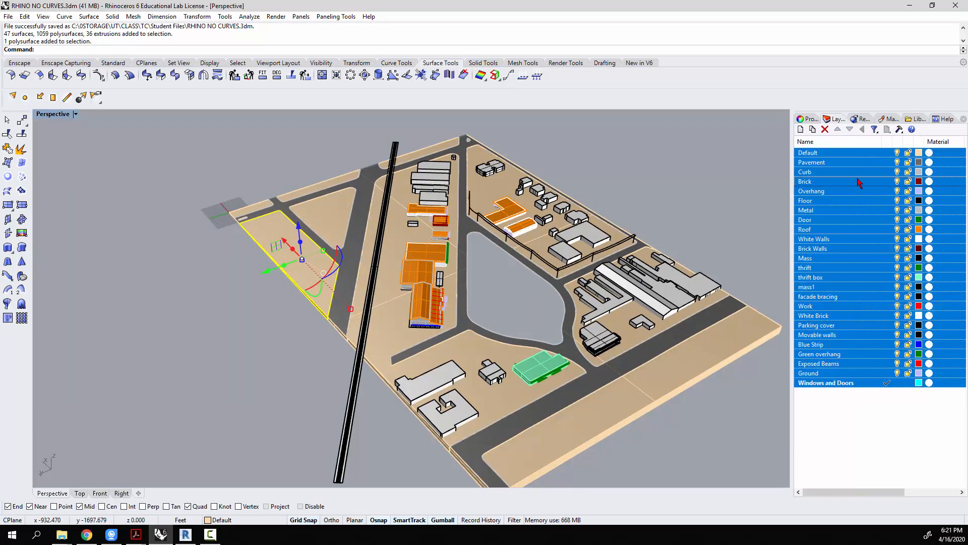
{"action": "left_click", "coordinate": [898, 172]}
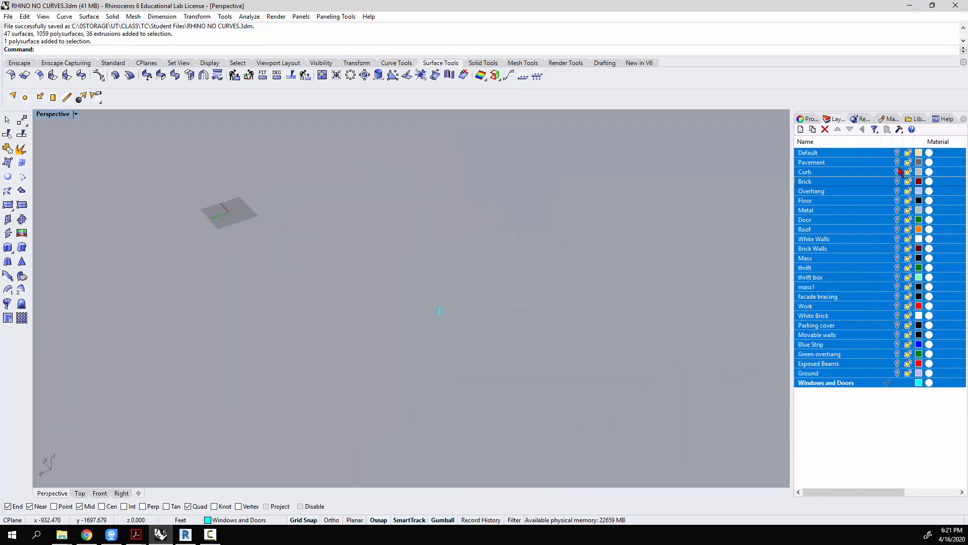
{"action": "left_click", "coordinate": [870, 154]}
{"action": "left_click", "coordinate": [898, 153]}
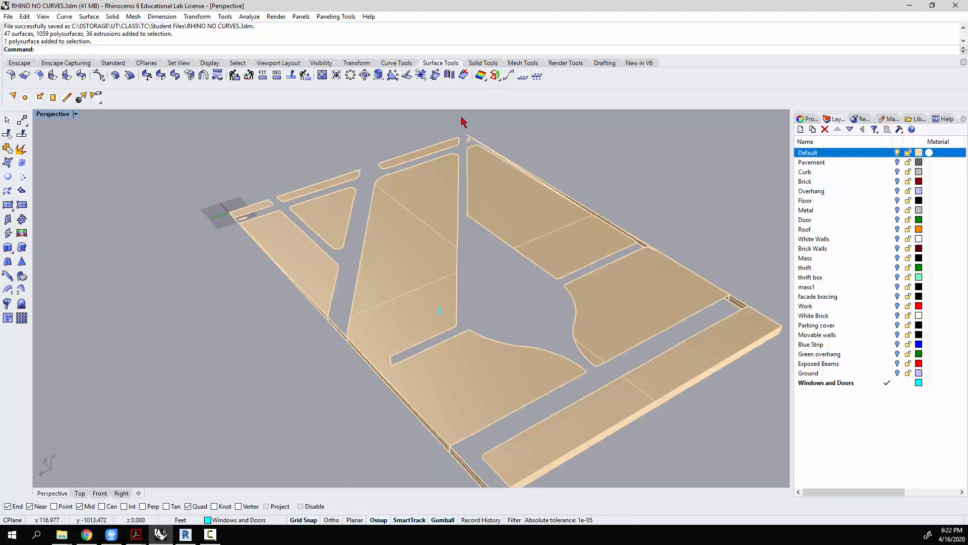
Show the object directions for all visible ground panels and inspect their normals
{"action": "scroll", "coordinate": [428, 198], "scroll_direction": "down", "scroll_amount": 2}
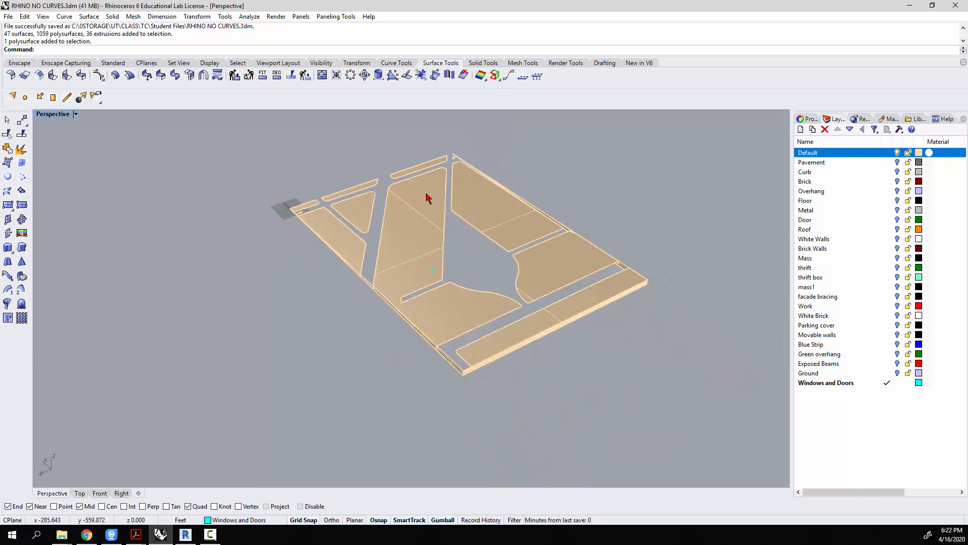
{"action": "left_click_drag", "start_coordinate": [263, 125], "coordinate": [671, 434]}
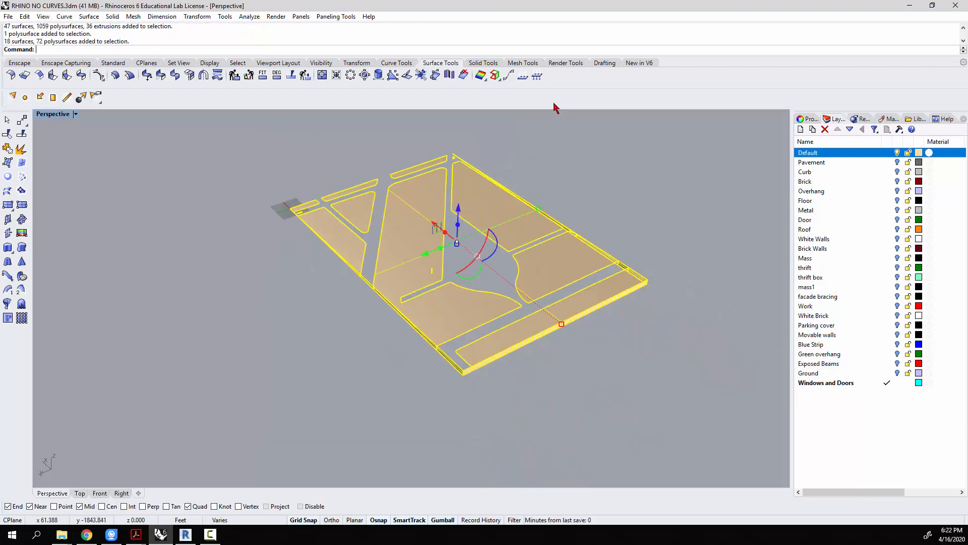
{"action": "scroll", "coordinate": [520, 79], "scroll_direction": "down", "scroll_amount": 4}
{"action": "scroll", "coordinate": [496, 143], "scroll_direction": "down", "scroll_amount": 6}
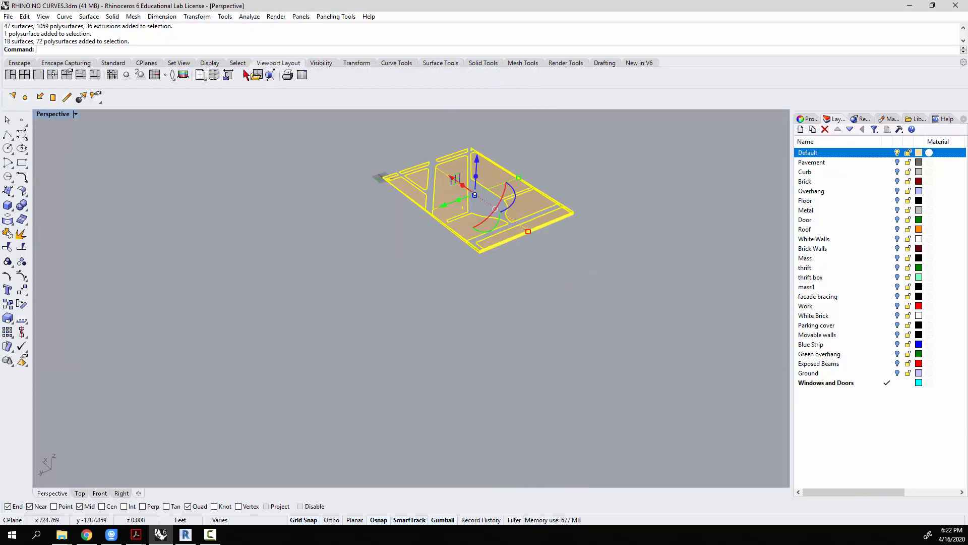
{"action": "left_click", "coordinate": [441, 63]}
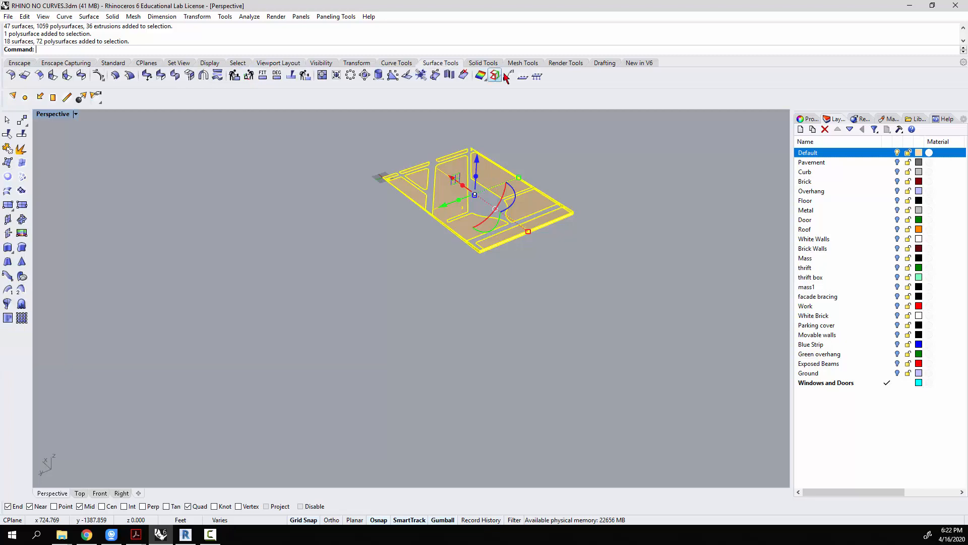
{"action": "left_click", "coordinate": [523, 76]}
{"action": "scroll", "coordinate": [424, 173], "scroll_direction": "up", "scroll_amount": 10}
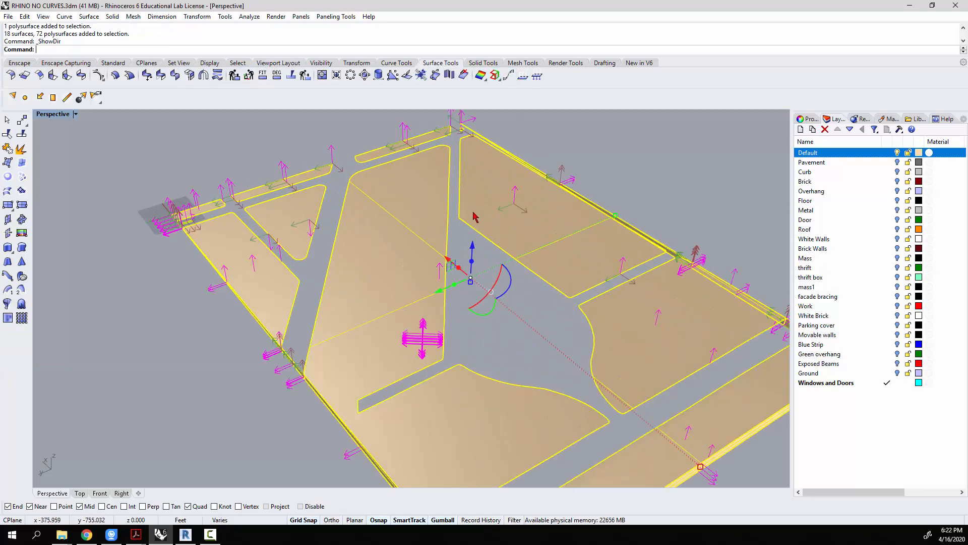
{"action": "right_click_drag", "start_coordinate": [425, 173], "coordinate": [575, 221]}
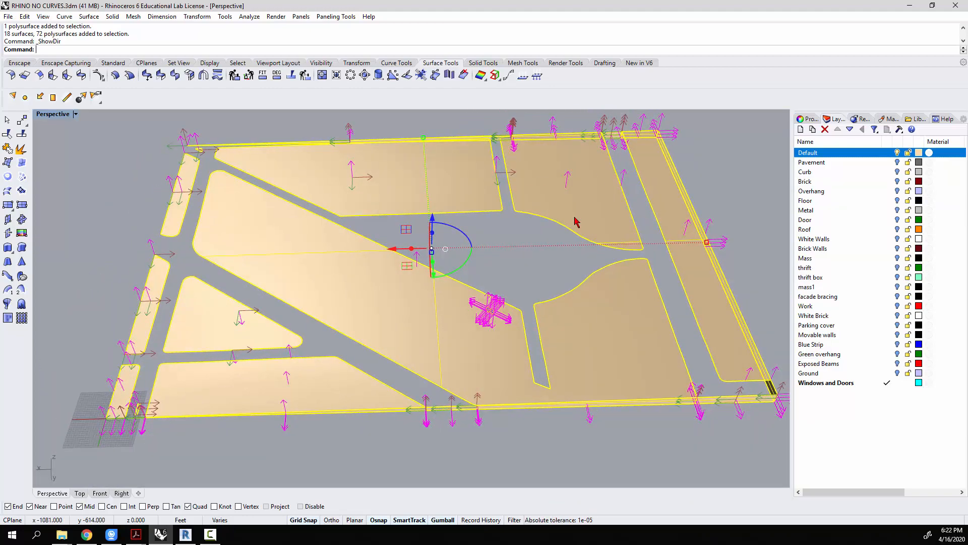
Try flipping the direction of the ground panel with the curved edge, and flip it back
{"action": "left_click", "coordinate": [577, 222]}
{"action": "left_click", "coordinate": [537, 76]}
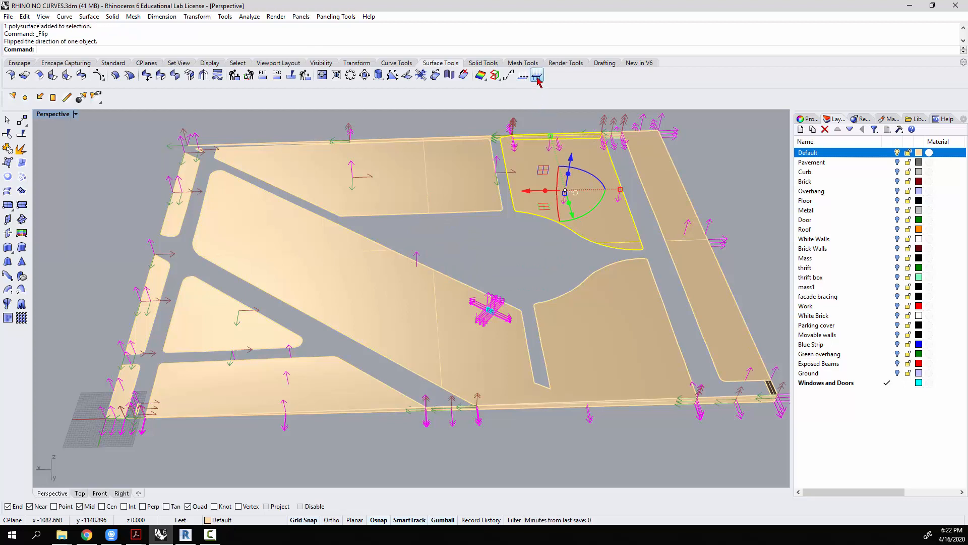
{"action": "left_click", "coordinate": [537, 75]}
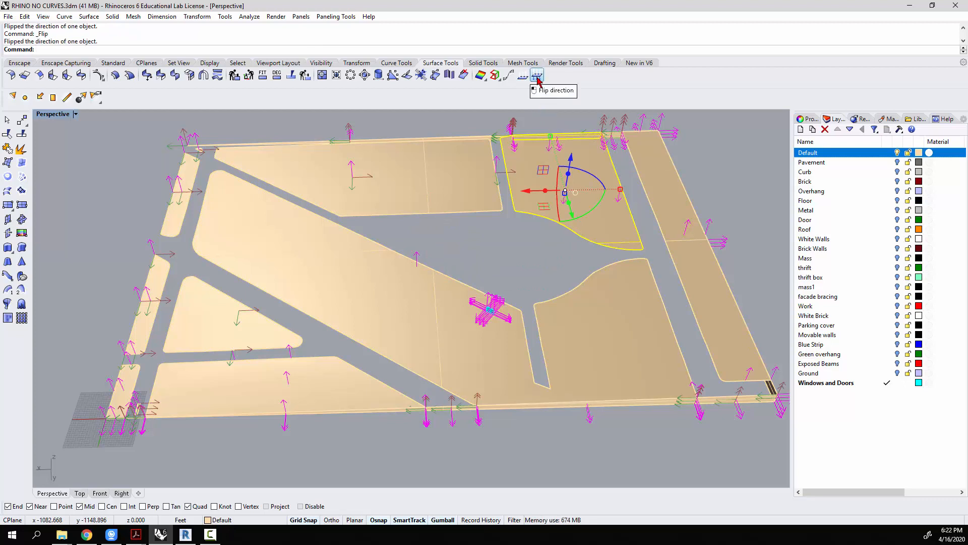
{"action": "left_click", "coordinate": [536, 76]}
{"action": "left_click", "coordinate": [721, 194]}
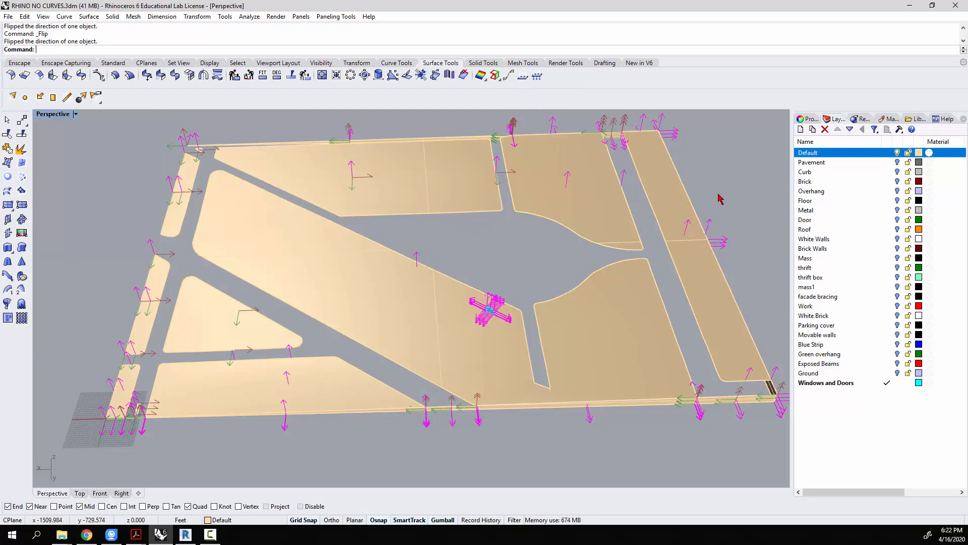
Inspect the surface directions from around the site base and close the object direction display
{"action": "right_click_drag", "start_coordinate": [721, 193], "coordinate": [399, 241]}
{"action": "scroll", "coordinate": [485, 134], "scroll_direction": "down", "scroll_amount": 3}
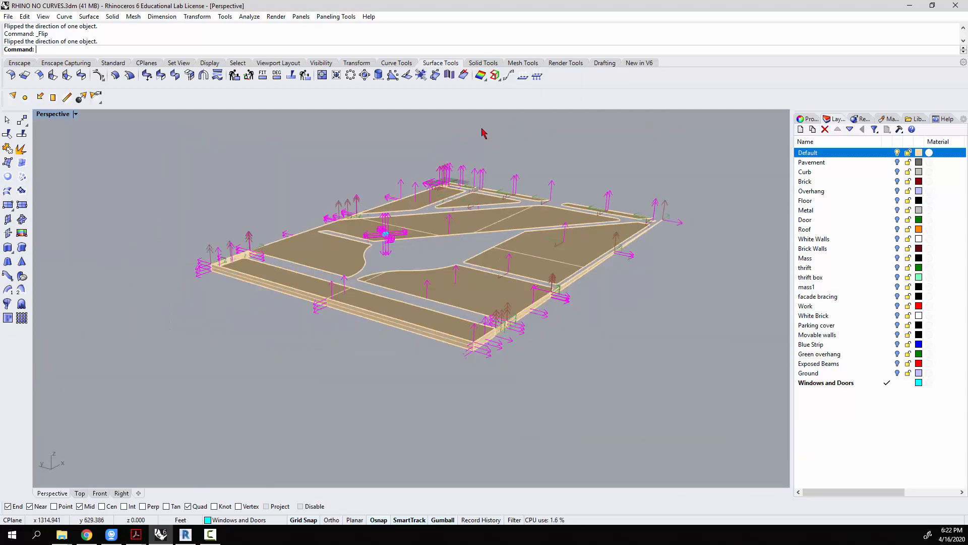
{"action": "right_click_drag", "start_coordinate": [484, 134], "coordinate": [386, 241]}
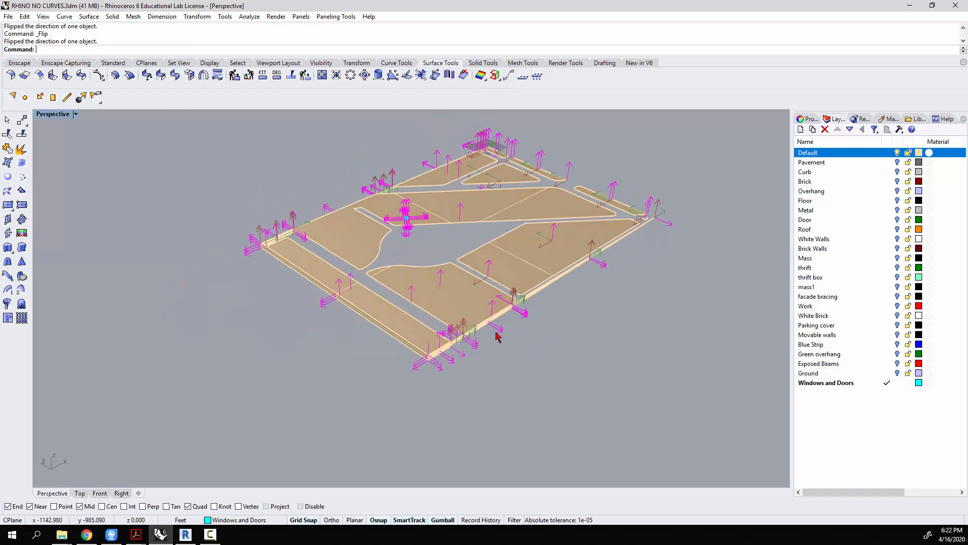
{"action": "left_click", "coordinate": [525, 78]}
{"action": "left_click", "coordinate": [528, 80]}
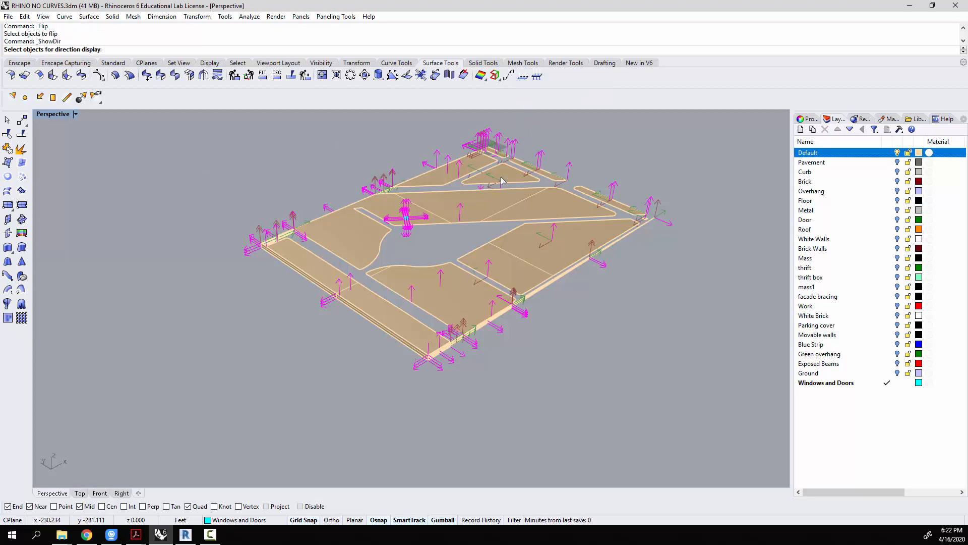
{"action": "left_click", "coordinate": [524, 80]}
{"action": "right_click", "coordinate": [524, 79]}
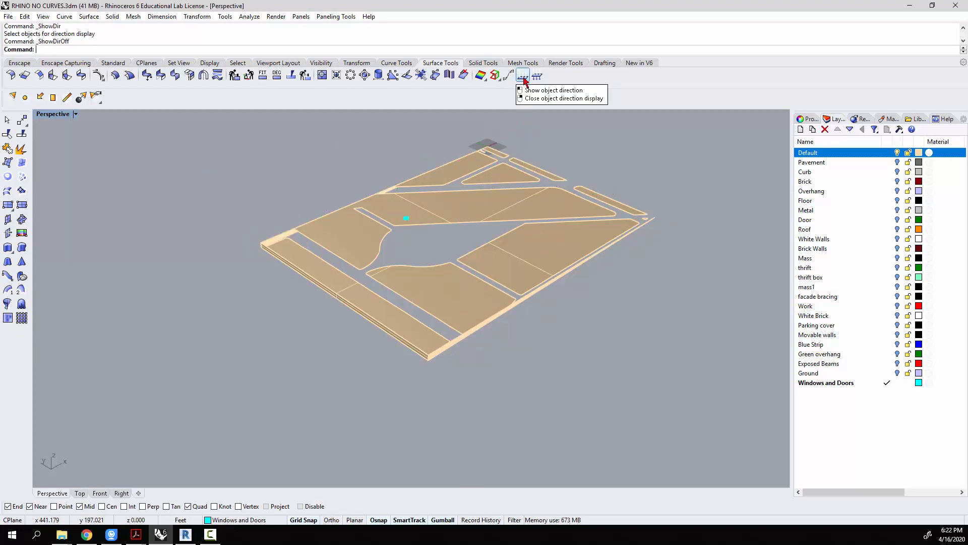
Turn all layers from Default through Ground back on
{"action": "left_click", "coordinate": [854, 162]}
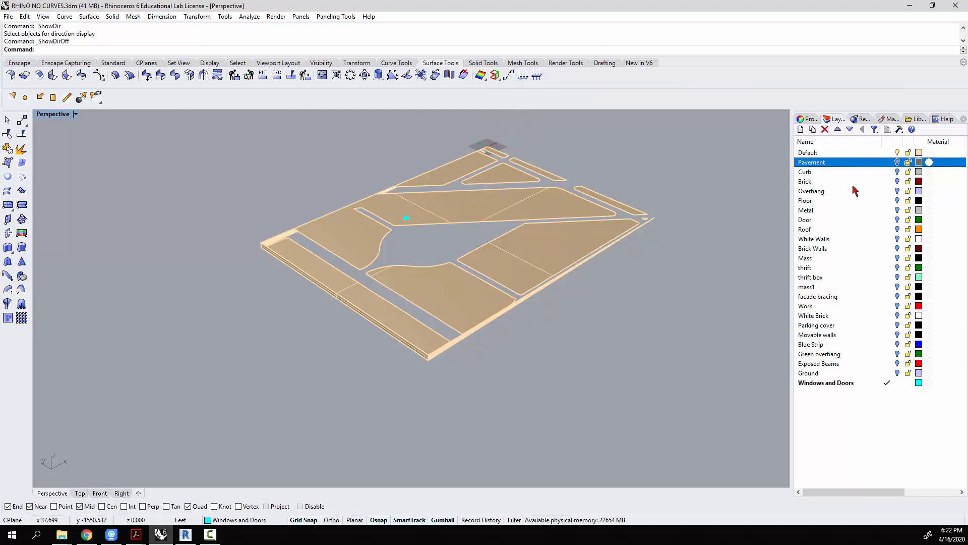
{"action": "left_click", "coordinate": [868, 373]}
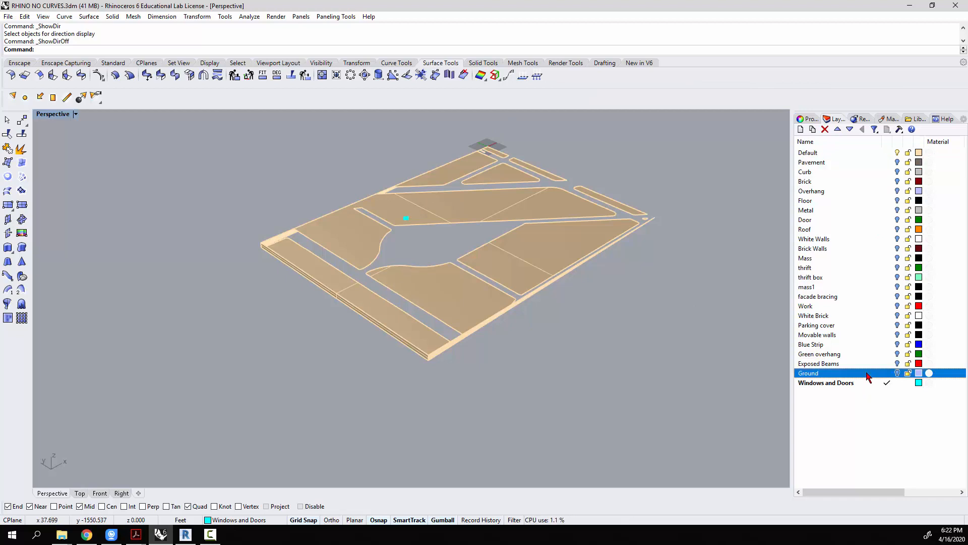
{"action": "left_click", "coordinate": [882, 156], "text": "shift"}
{"action": "left_click", "coordinate": [897, 163]}
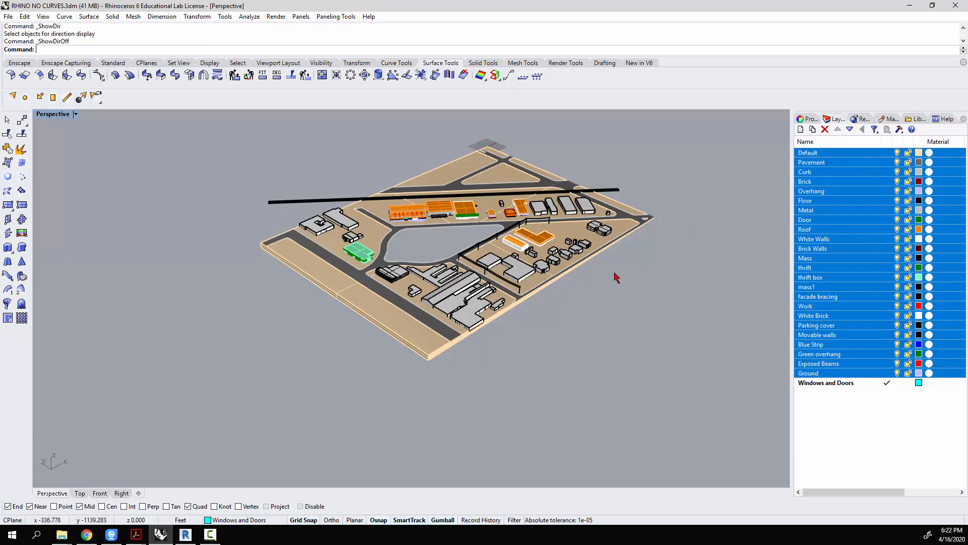
Select the entire site model and export the selection as an AutoCAD drawing, replacing the existing test site.dwg in Student Files
{"action": "left_click", "coordinate": [11, 21]}
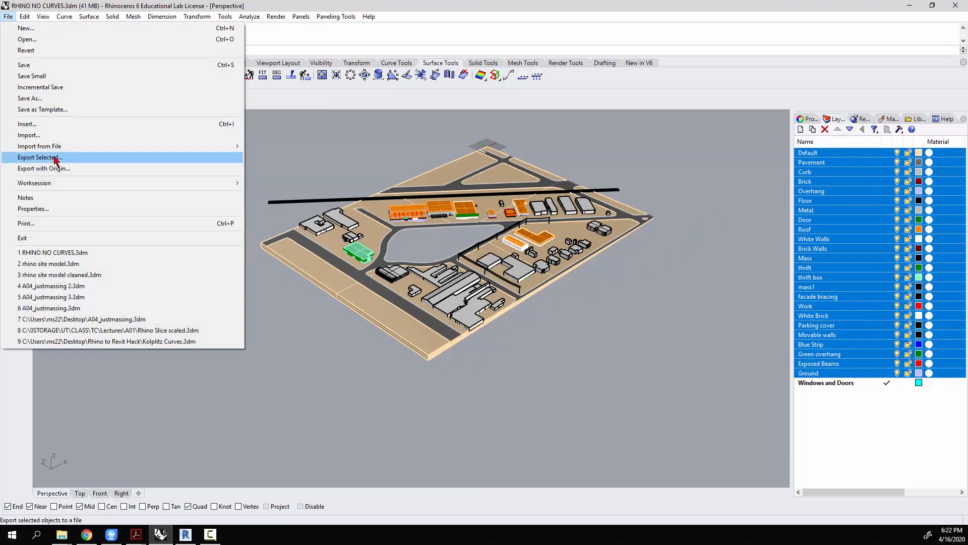
{"action": "left_click", "coordinate": [300, 158]}
{"action": "scroll", "coordinate": [313, 298], "scroll_direction": "down", "scroll_amount": 3}
{"action": "left_click_drag", "start_coordinate": [195, 140], "coordinate": [590, 355]}
{"action": "left_click", "coordinate": [8, 17]}
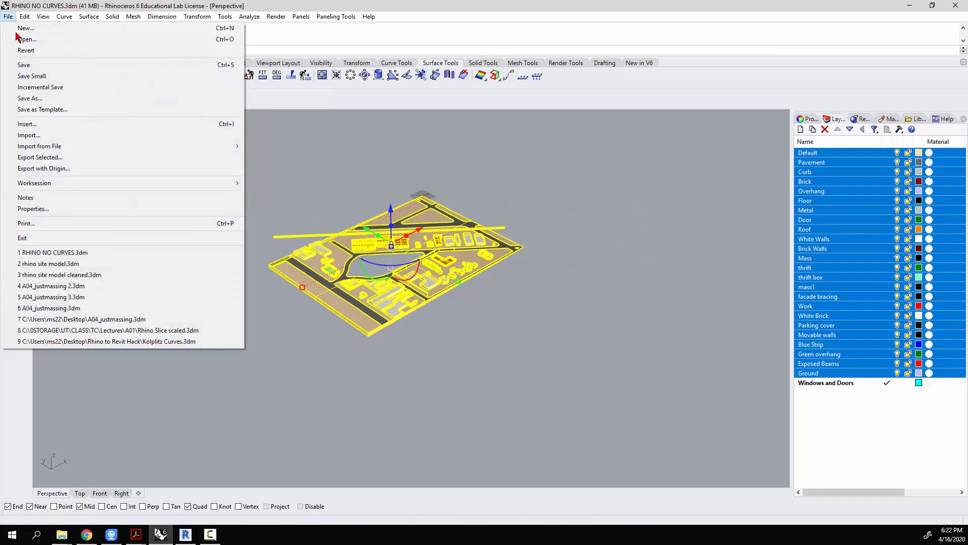
{"action": "left_click", "coordinate": [56, 158]}
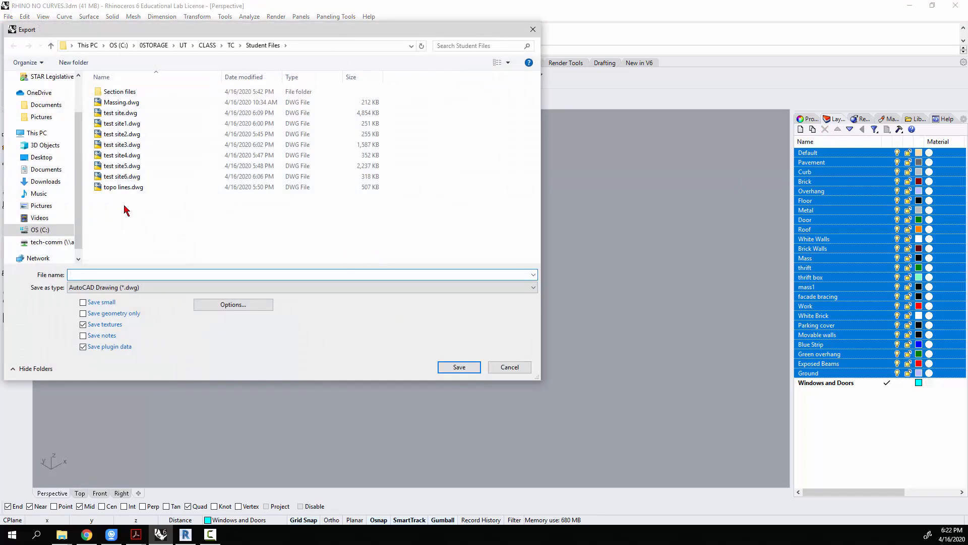
{"action": "left_click", "coordinate": [126, 113]}
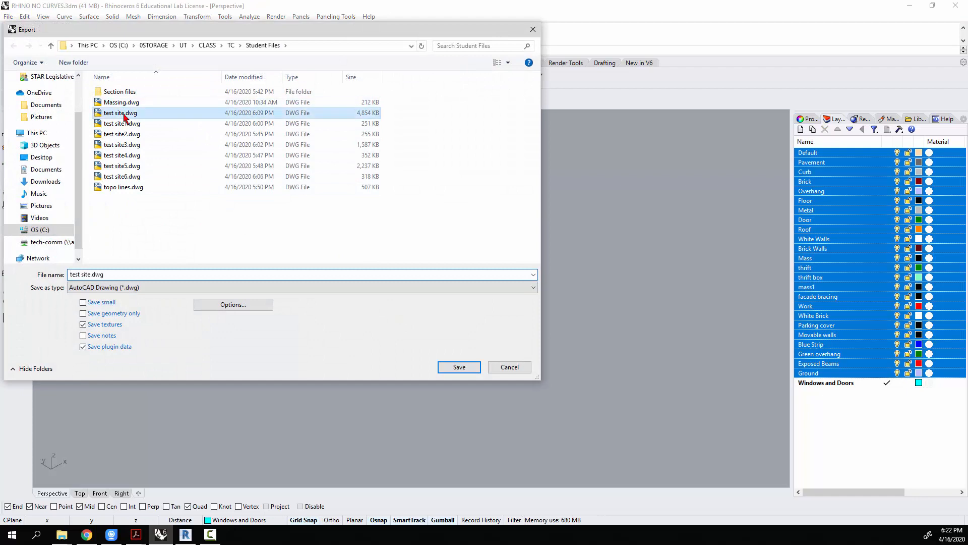
{"action": "left_click", "coordinate": [459, 367]}
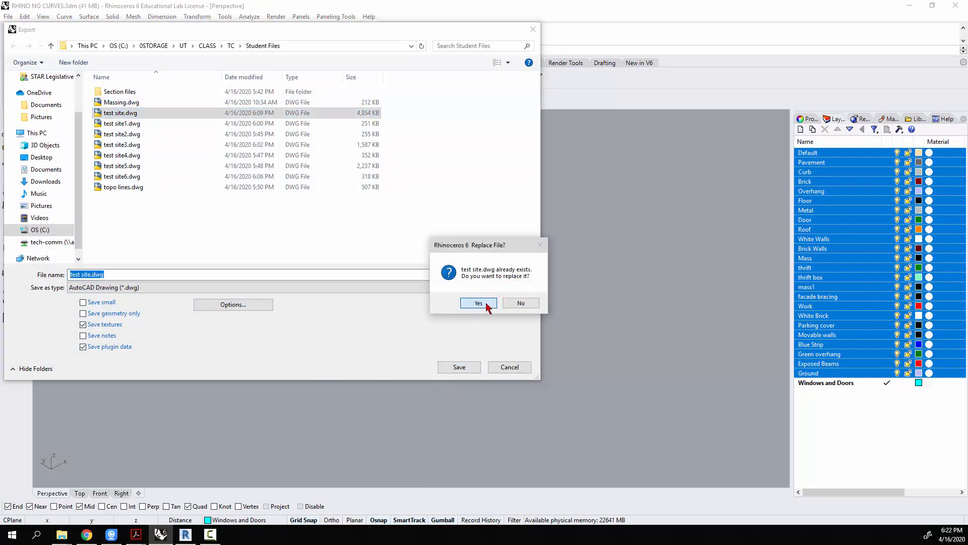
{"action": "left_click", "coordinate": [478, 303]}
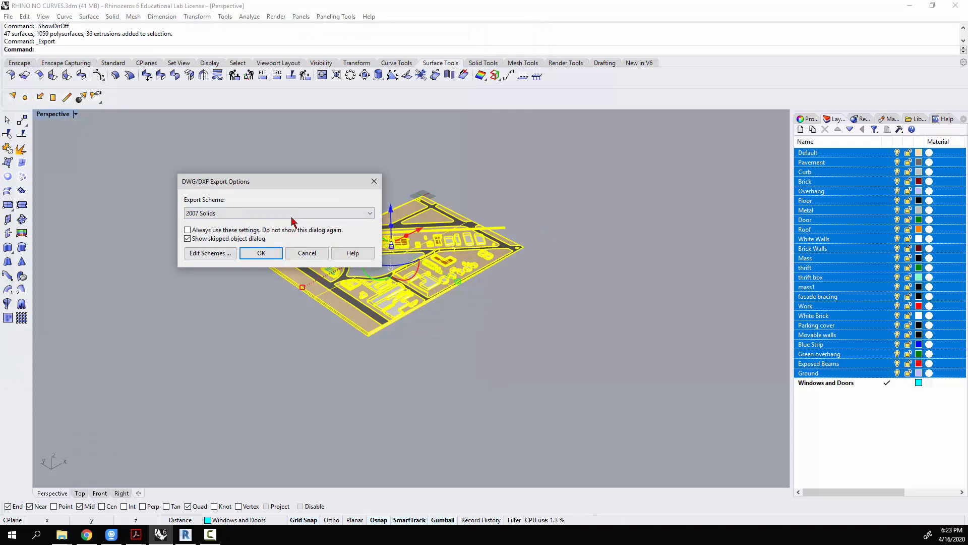
Compare the Default and 2007 Solids export schemes, keep 2007 Solids selected, and review its general and curve settings
{"action": "left_click", "coordinate": [210, 253]}
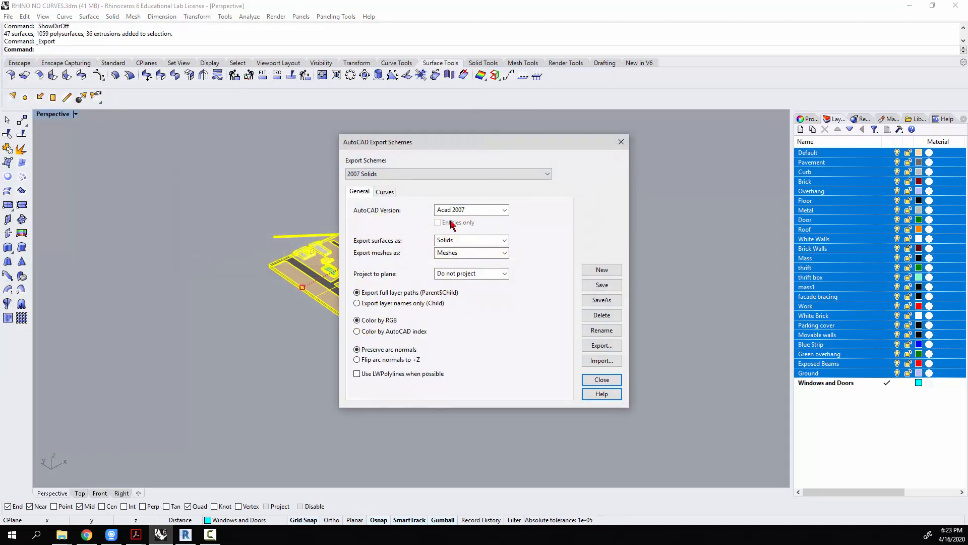
{"action": "left_click", "coordinate": [474, 177]}
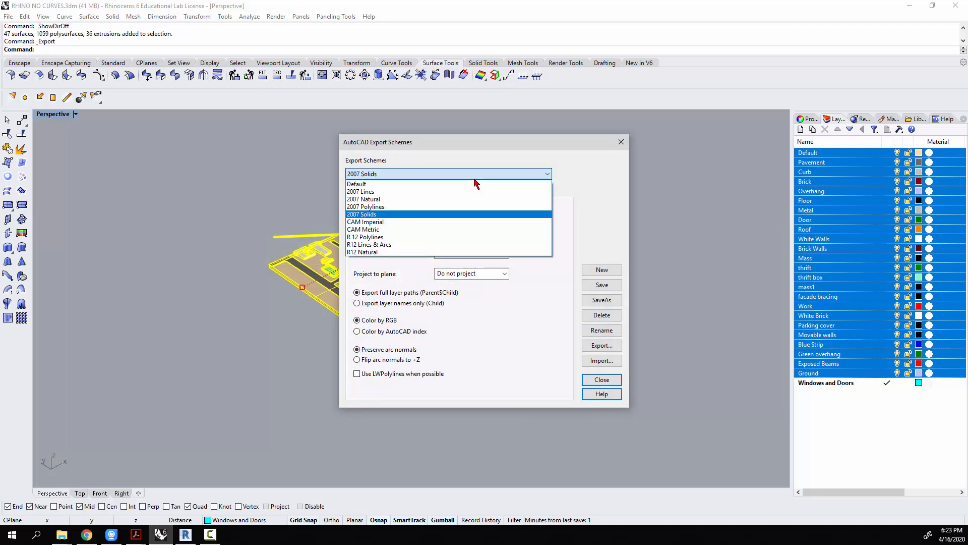
{"action": "left_click", "coordinate": [472, 185]}
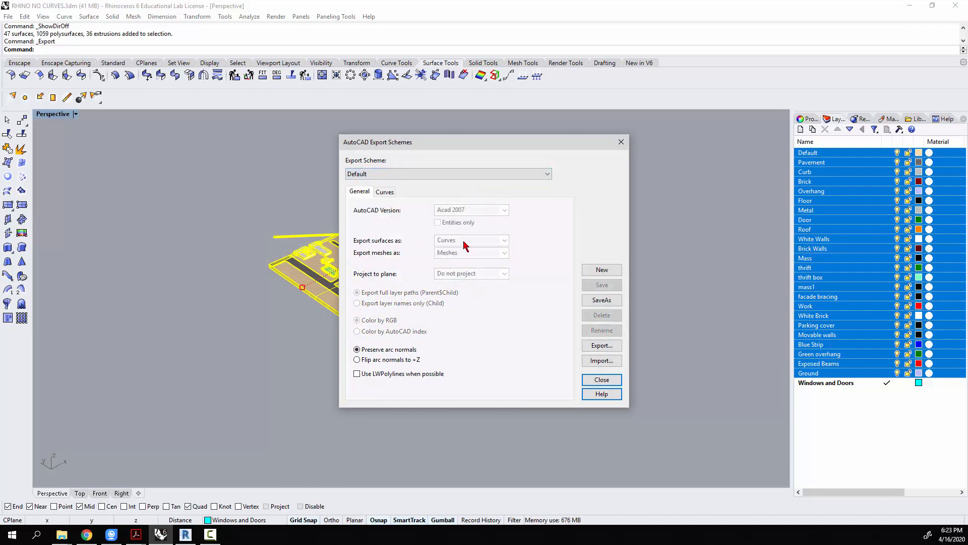
{"action": "left_click", "coordinate": [449, 173]}
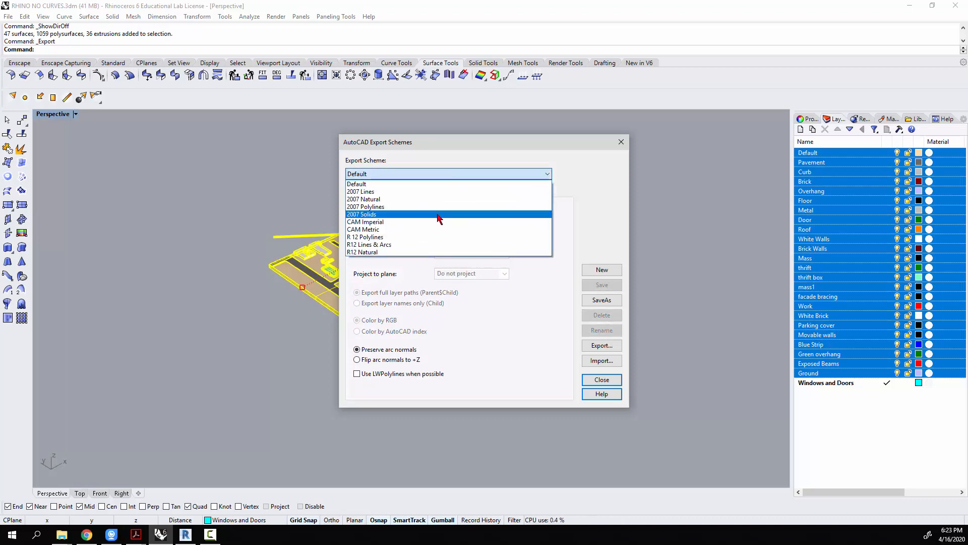
{"action": "left_click", "coordinate": [439, 218]}
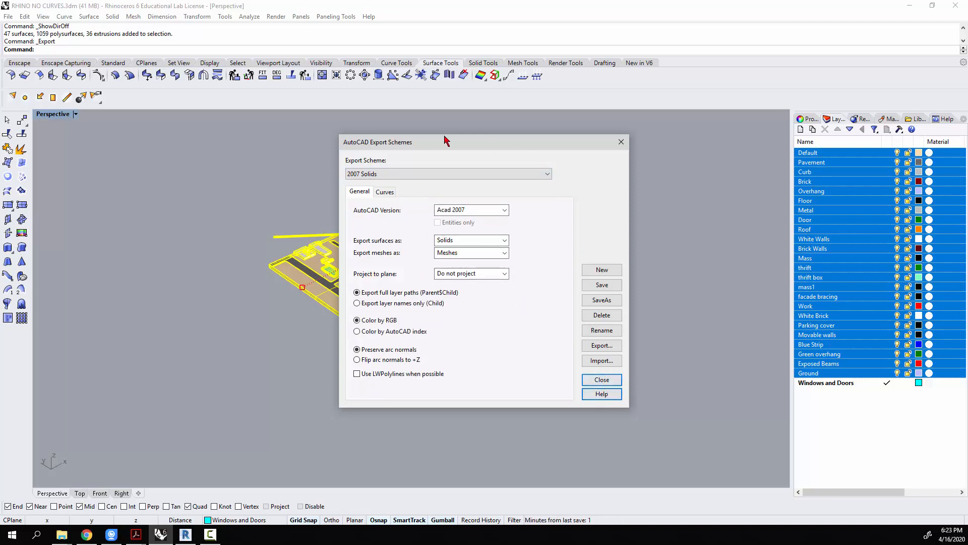
{"action": "left_click", "coordinate": [389, 192]}
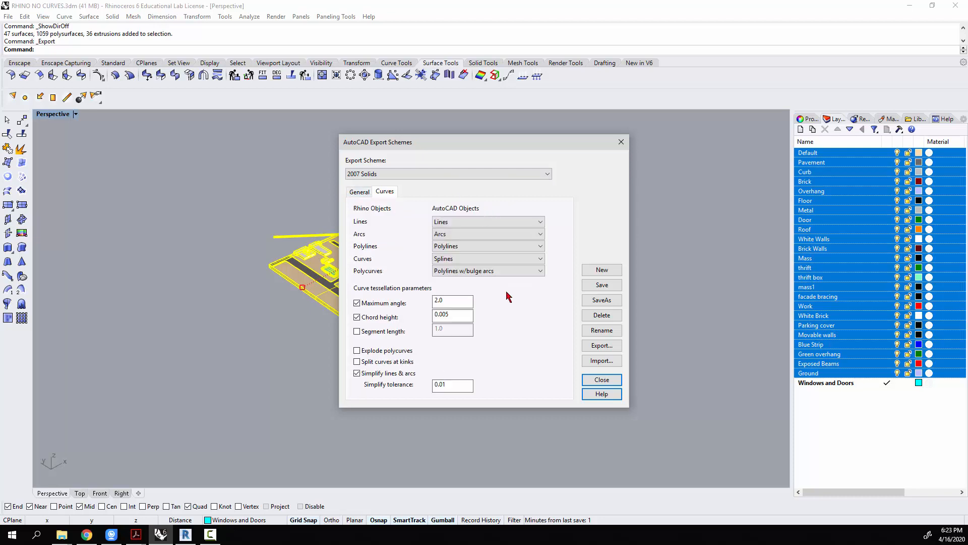
{"action": "left_click", "coordinate": [601, 380]}
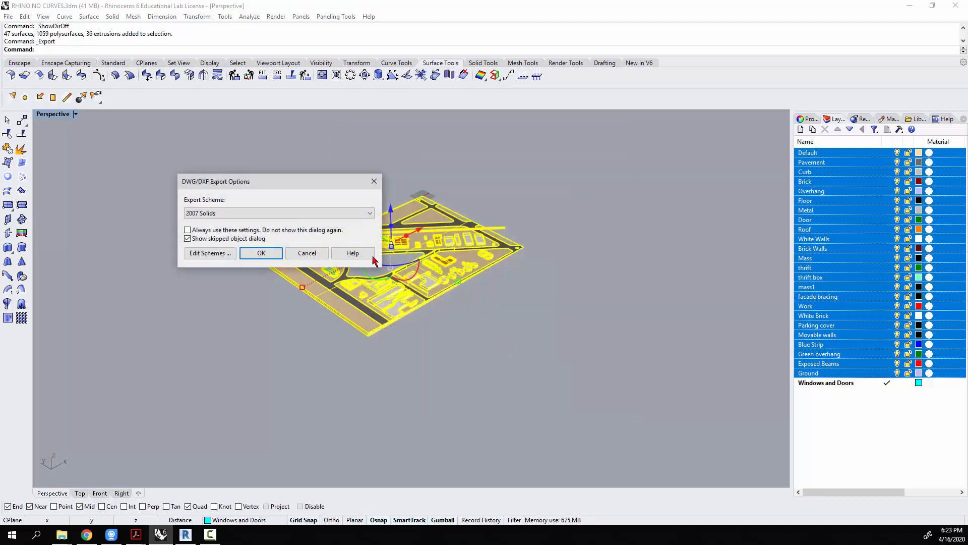
Run the DWG export with the 2007 Solids scheme, review the export report in the command history, and deselect the model
{"action": "left_click", "coordinate": [261, 254]}
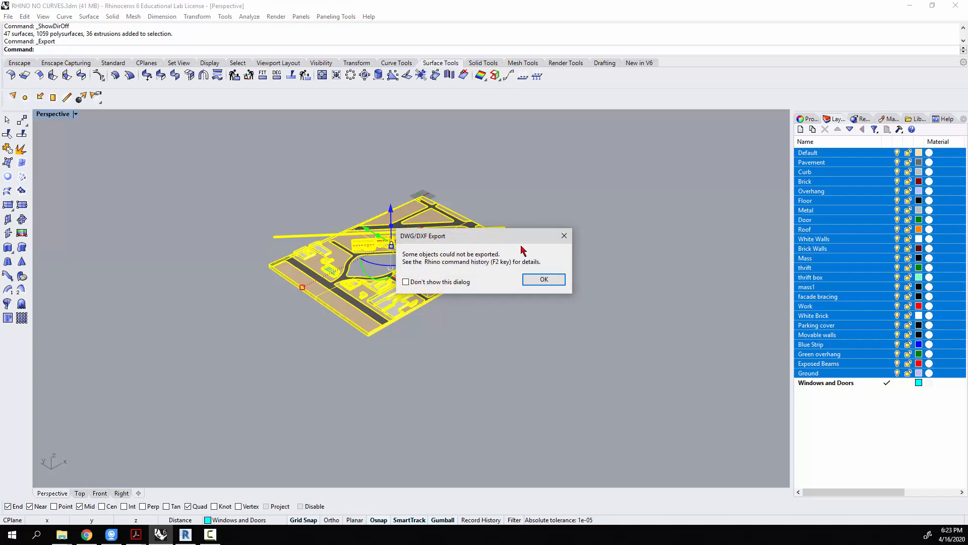
{"action": "left_click", "coordinate": [544, 279]}
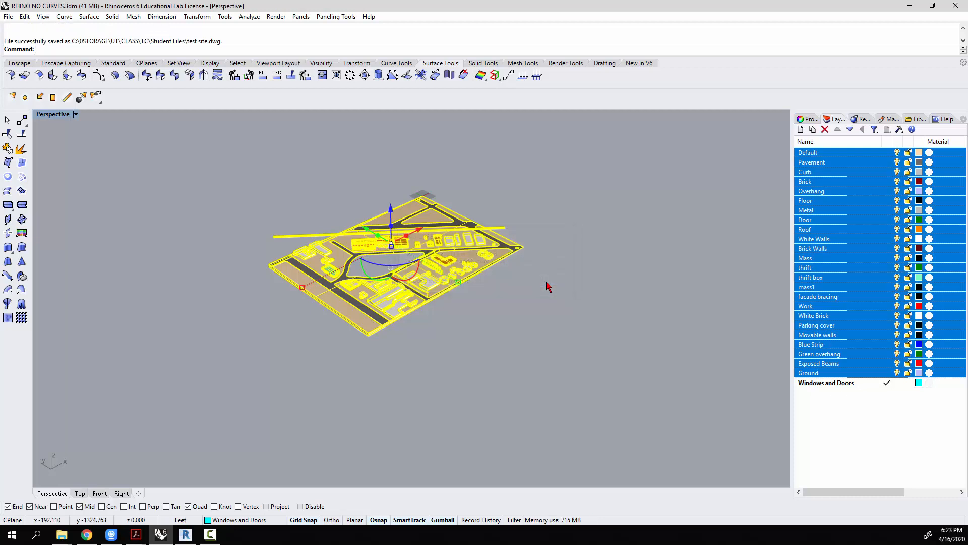
{"action": "key", "text": "F2"}
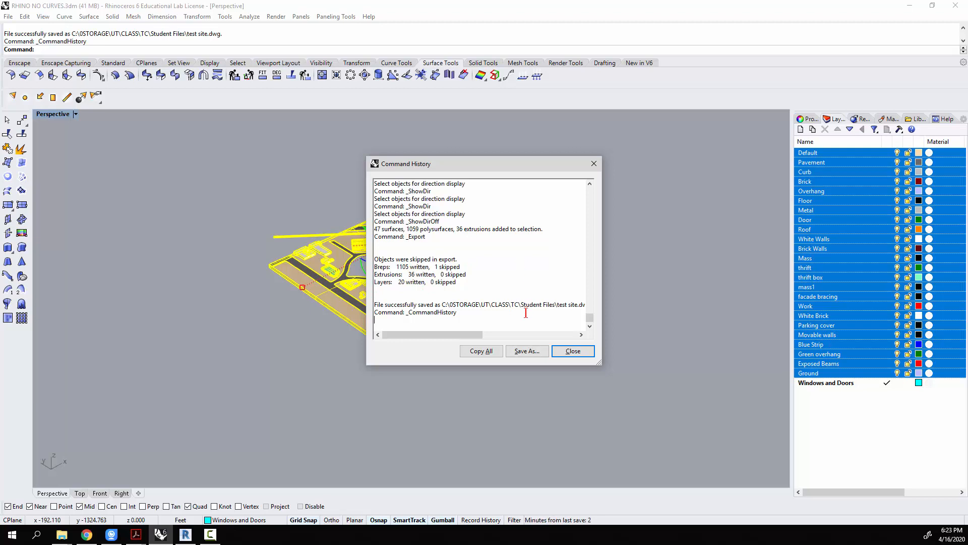
{"action": "left_click", "coordinate": [573, 351]}
{"action": "left_click", "coordinate": [497, 389]}
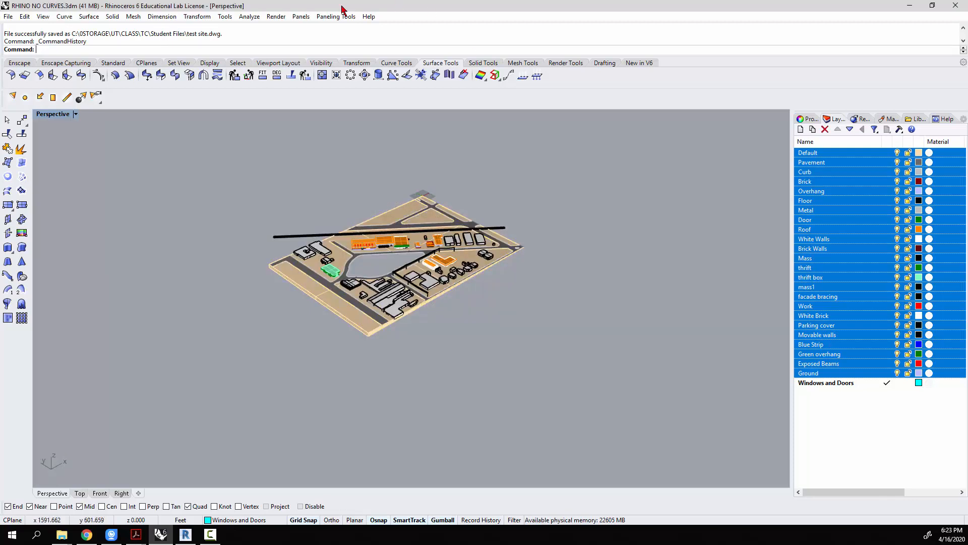
Switch to Revit and start an in-place model component in the Site category, keeping the suggested name
{"action": "left_click", "coordinate": [186, 534]}
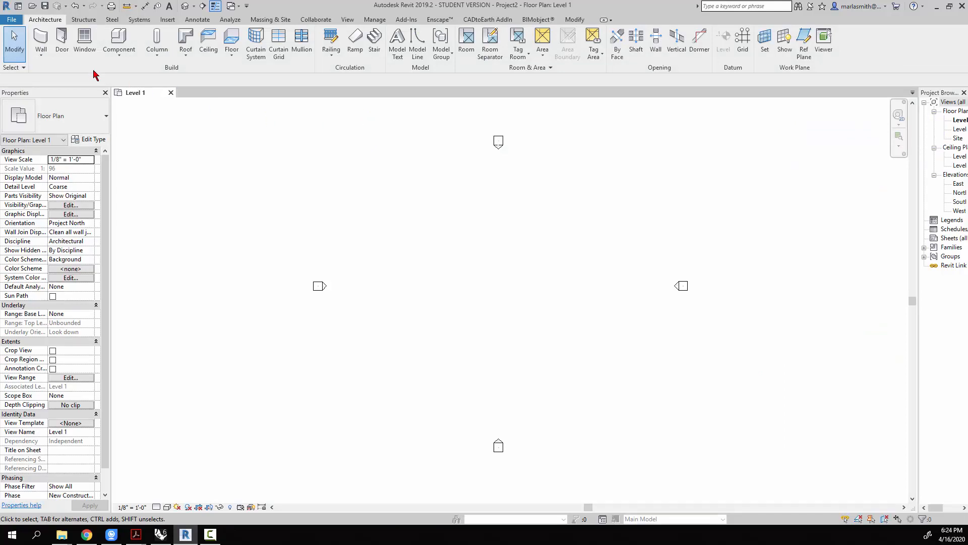
{"action": "left_click", "coordinate": [121, 61]}
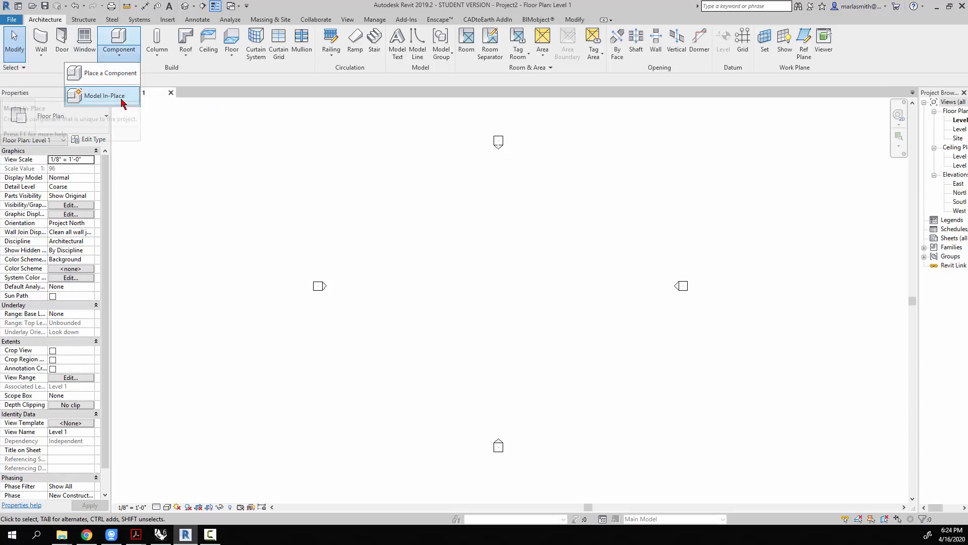
{"action": "left_click", "coordinate": [121, 96]}
{"action": "left_click_drag", "start_coordinate": [627, 190], "coordinate": [634, 251]}
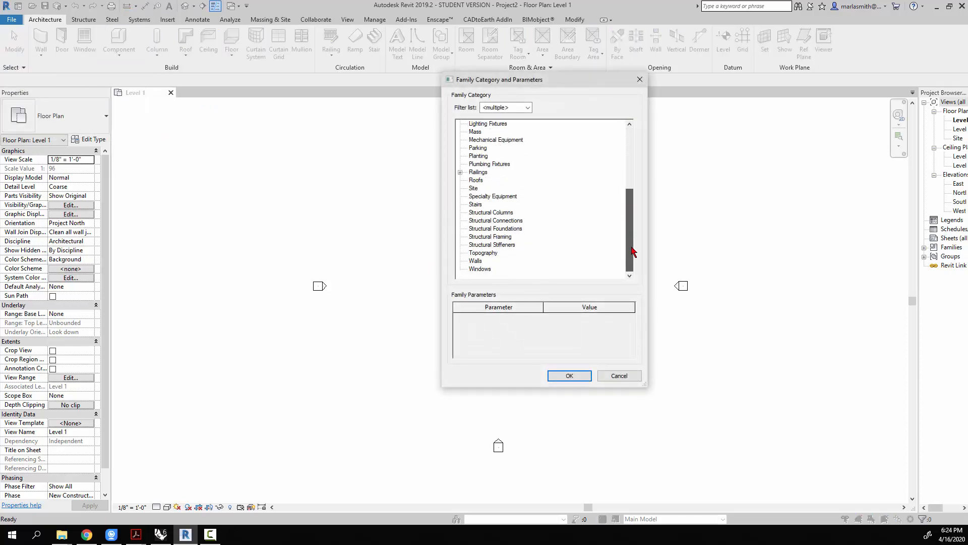
{"action": "left_click", "coordinate": [474, 188]}
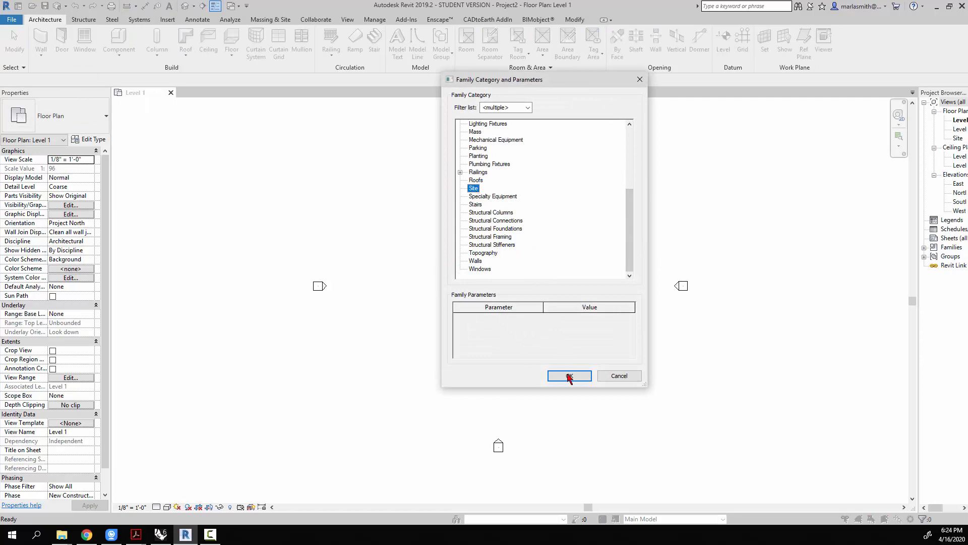
{"action": "left_click", "coordinate": [569, 376]}
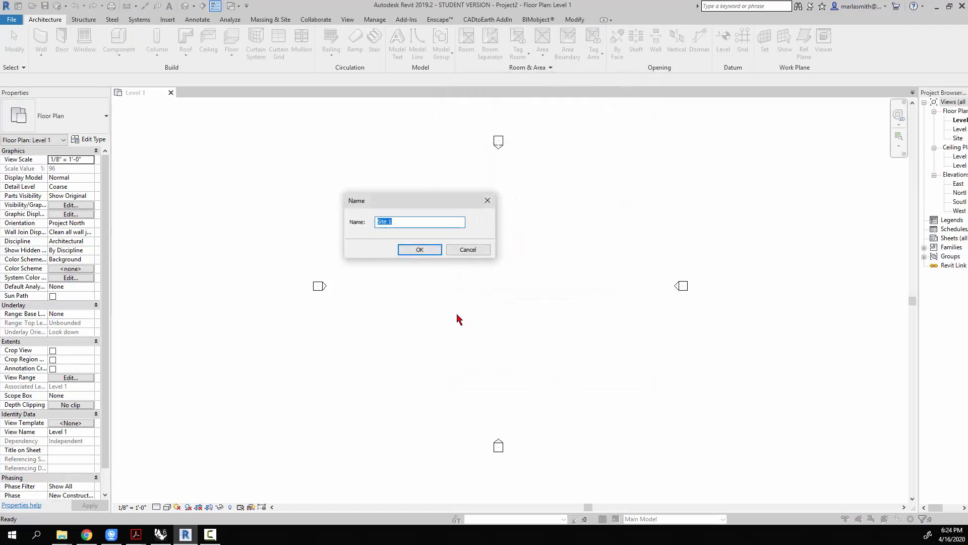
{"action": "left_click", "coordinate": [425, 252]}
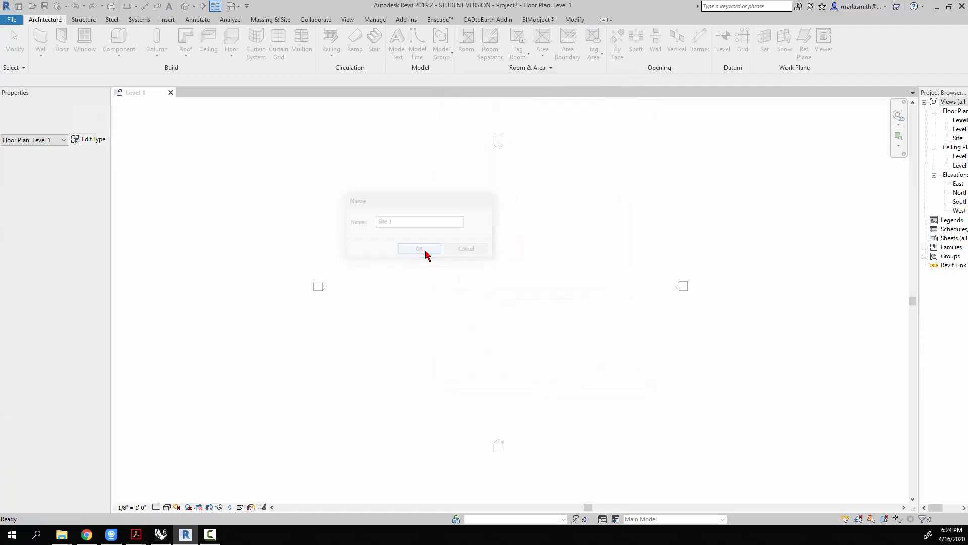
Import the DWG file test site.dwg into the in-place site model and dismiss the import warning
{"action": "left_click", "coordinate": [64, 21]}
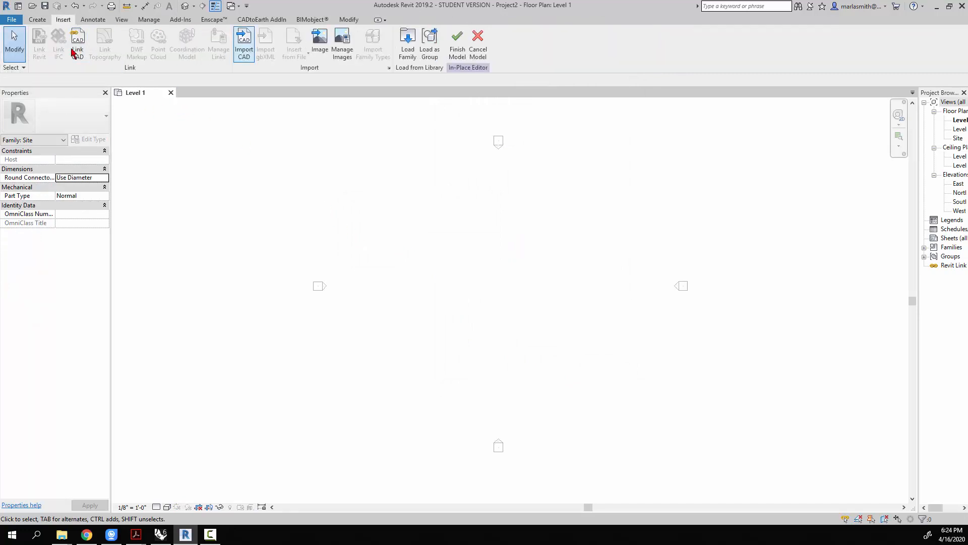
{"action": "left_click", "coordinate": [244, 55]}
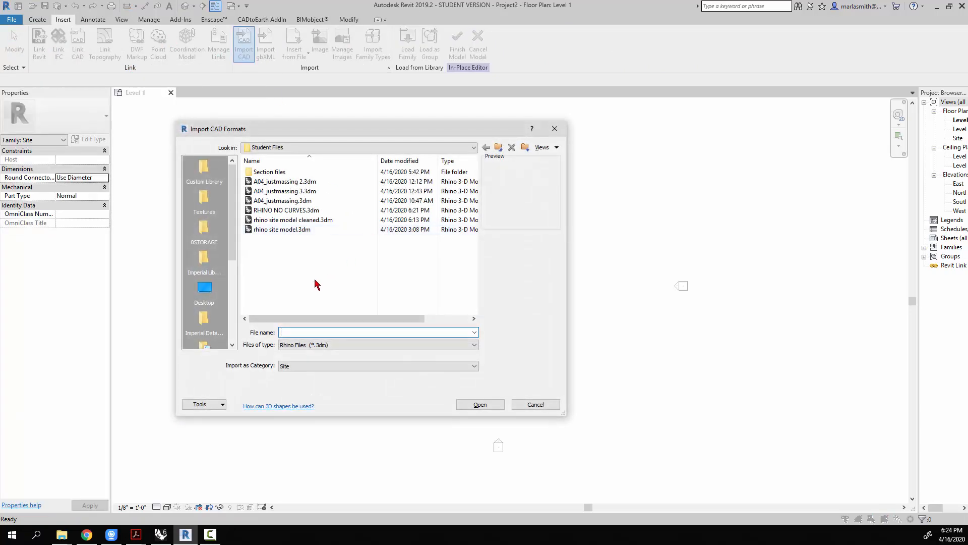
{"action": "left_click", "coordinate": [329, 346]}
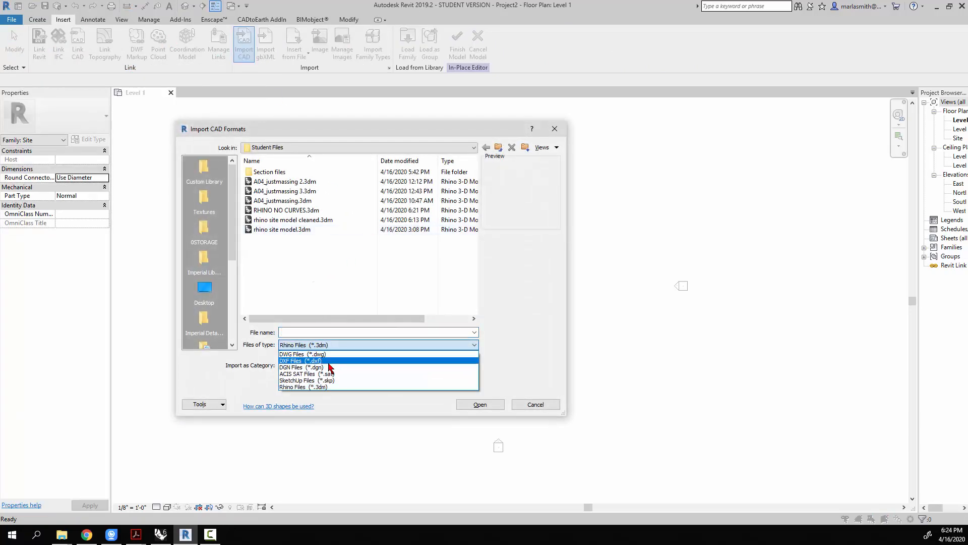
{"action": "left_click", "coordinate": [323, 354]}
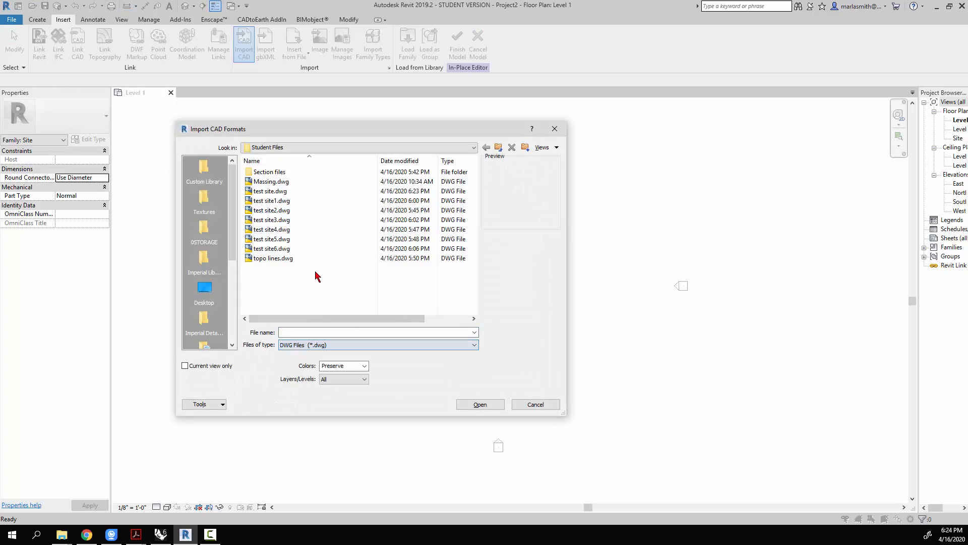
{"action": "left_click", "coordinate": [274, 192]}
{"action": "left_click", "coordinate": [480, 405]}
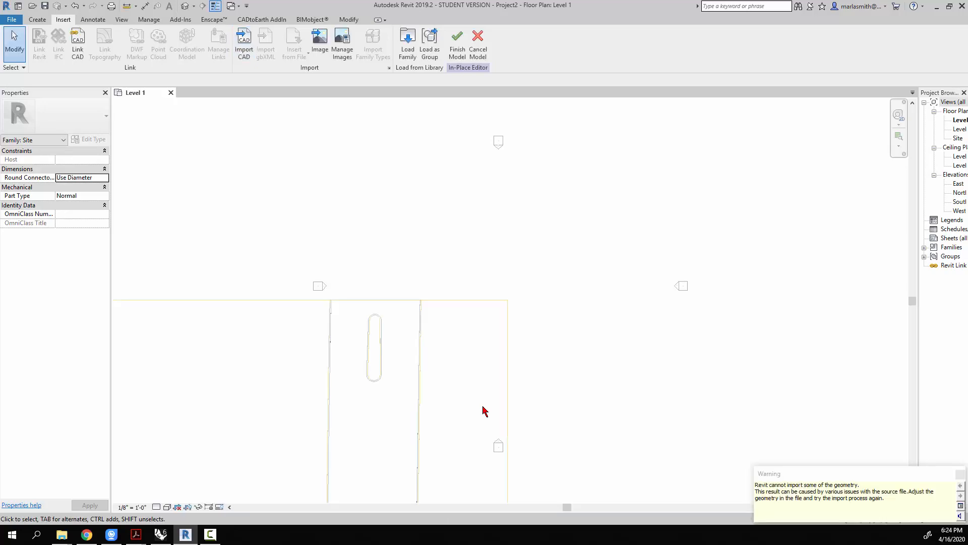
{"action": "left_click", "coordinate": [961, 475]}
Check the imported site in plan, open the default 3D view, and finish the in-place model
{"action": "scroll", "coordinate": [462, 250], "scroll_direction": "down", "scroll_amount": 5}
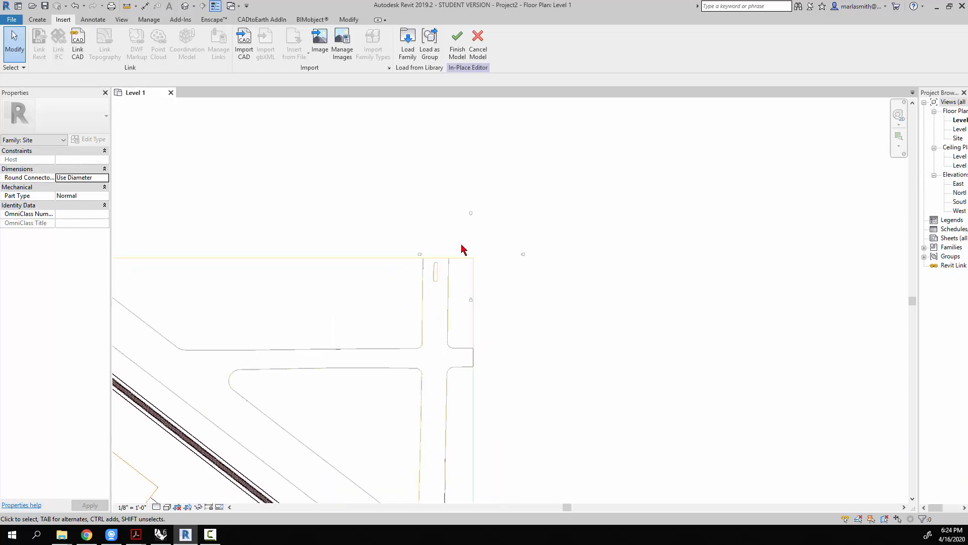
{"action": "scroll", "coordinate": [461, 249], "scroll_direction": "down", "scroll_amount": 5}
{"action": "scroll", "coordinate": [346, 245], "scroll_direction": "up", "scroll_amount": 3}
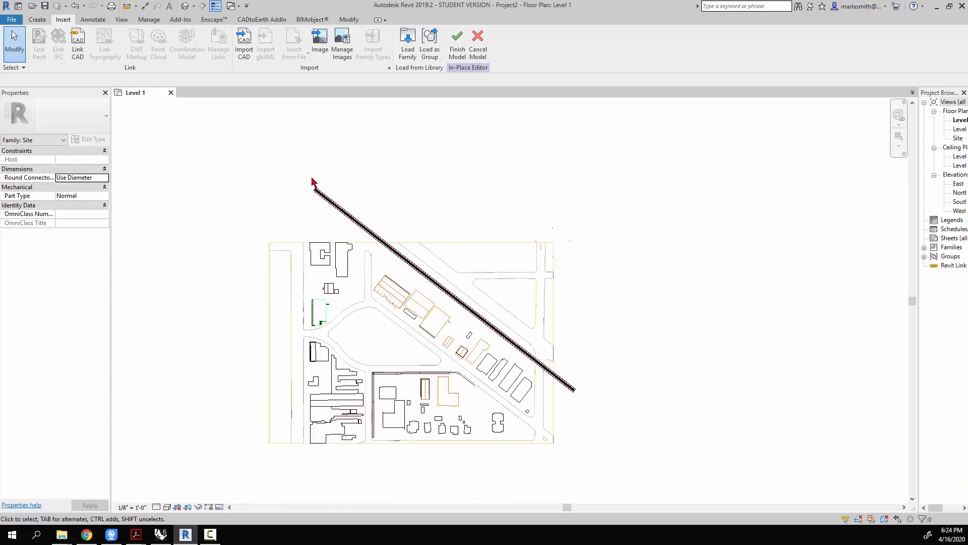
{"action": "left_click", "coordinate": [185, 6]}
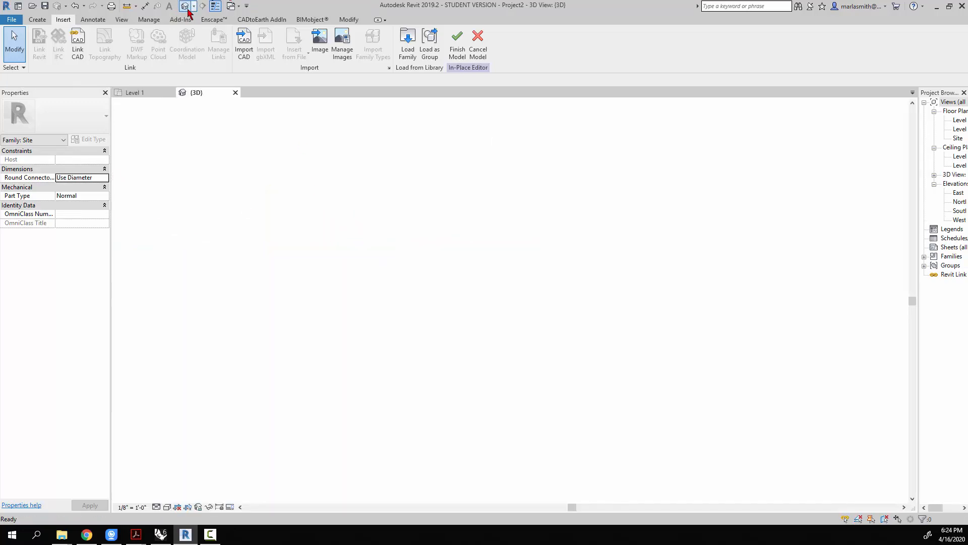
{"action": "left_click", "coordinate": [457, 45]}
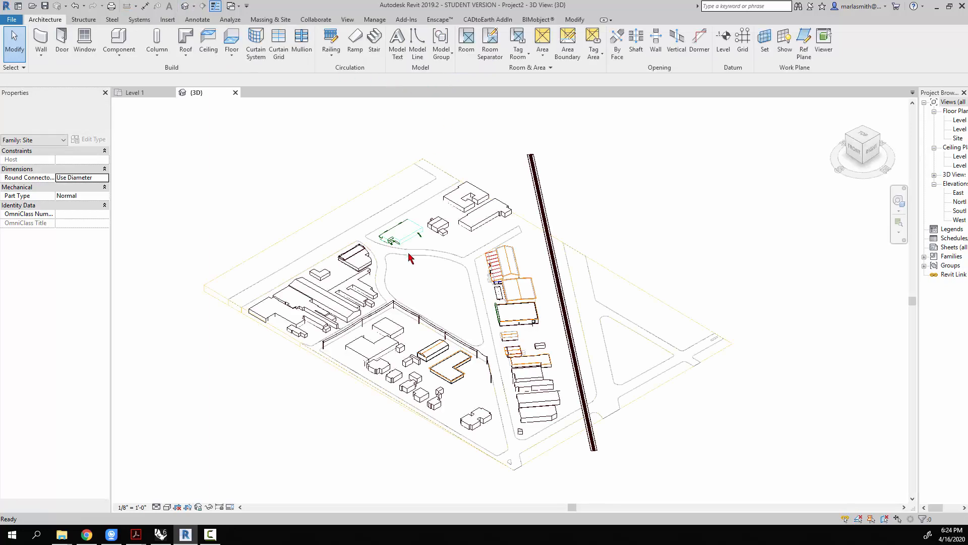
Set the 3D view's visual style to Shaded and inspect the imported site around the empty central ground area
{"action": "left_click", "coordinate": [167, 507]}
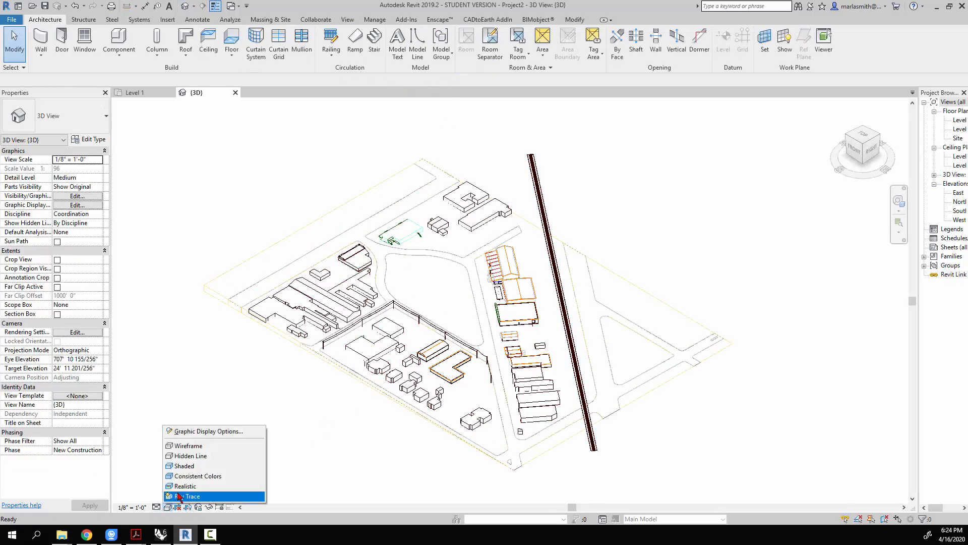
{"action": "left_click", "coordinate": [180, 466]}
{"action": "scroll", "coordinate": [434, 336], "scroll_direction": "up", "scroll_amount": 3}
{"action": "left_click", "coordinate": [446, 303]}
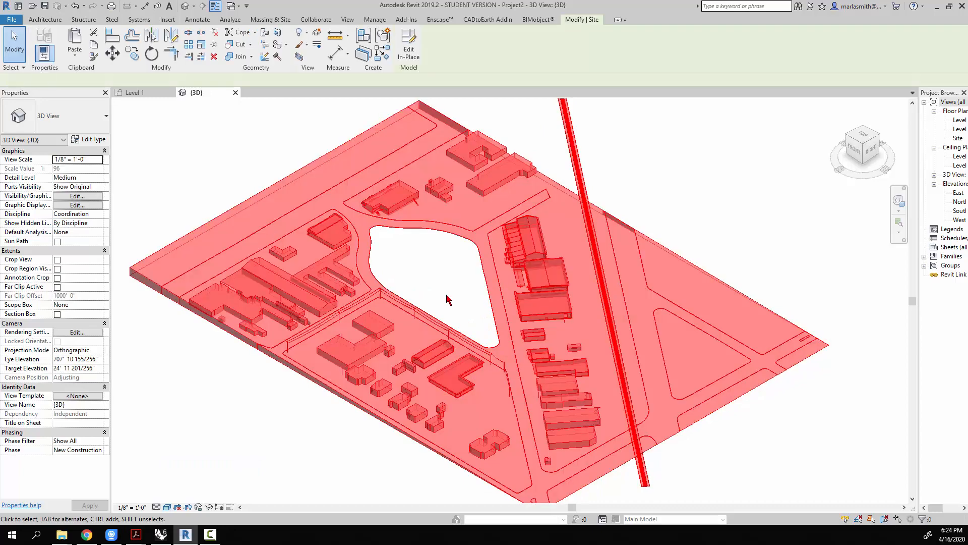
{"action": "right_click", "coordinate": [446, 292]}
{"action": "left_click", "coordinate": [211, 394]}
{"action": "left_click", "coordinate": [275, 416]}
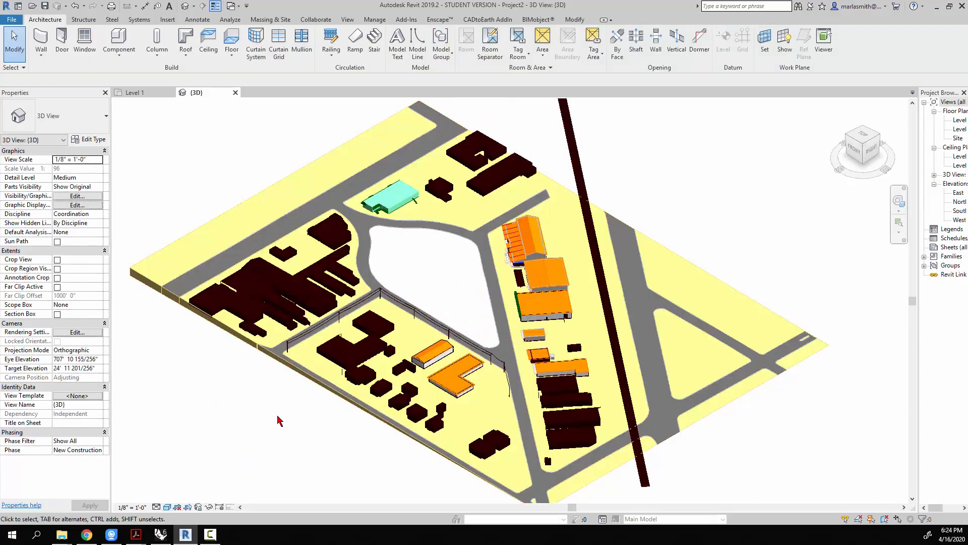
Open Object Styles for imported objects and bring up the material assigned to the Mass layer for editing
{"action": "middle_click_drag", "start_coordinate": [293, 414], "coordinate": [329, 397], "text": "shift"}
{"action": "scroll", "coordinate": [335, 407], "scroll_direction": "up", "scroll_amount": 1}
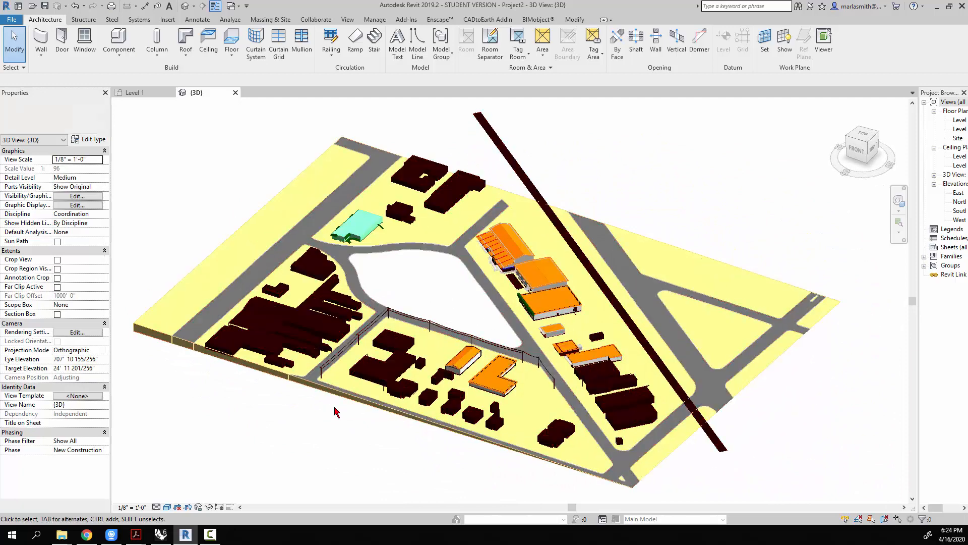
{"action": "scroll", "coordinate": [329, 408], "scroll_direction": "up", "scroll_amount": 2}
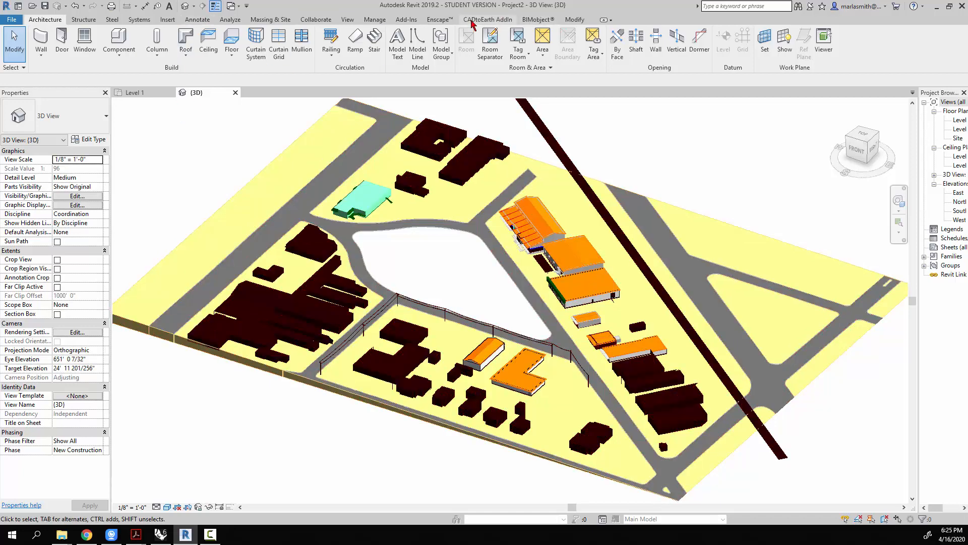
{"action": "left_click", "coordinate": [374, 19]}
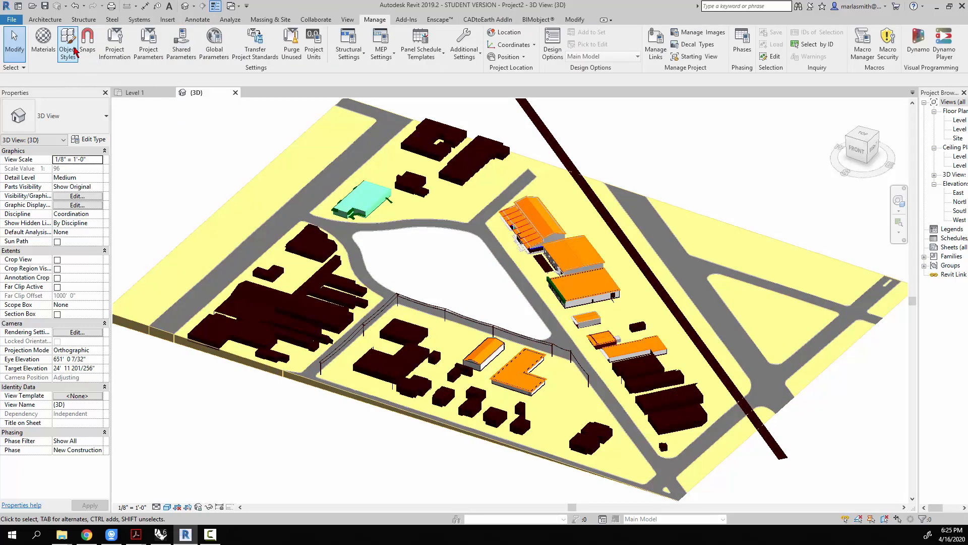
{"action": "left_click", "coordinate": [68, 43]}
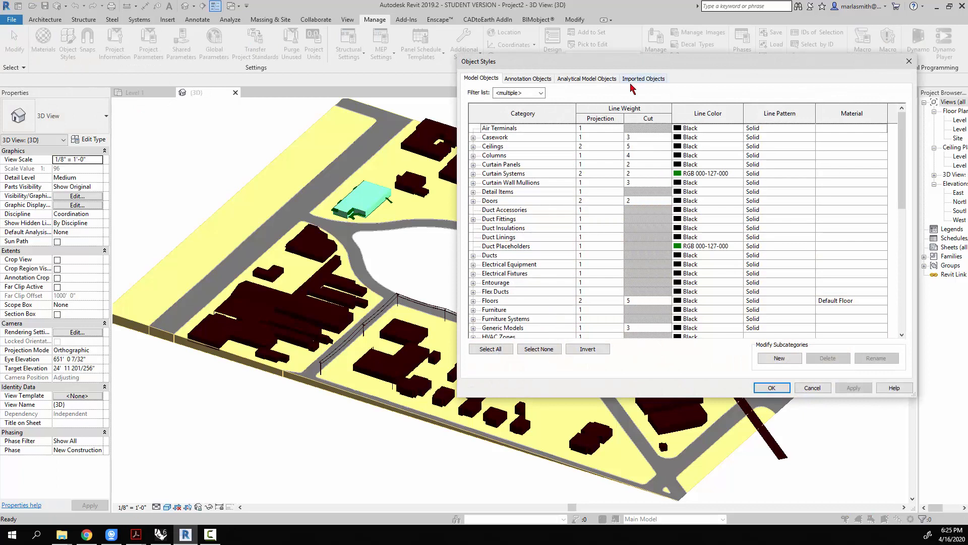
{"action": "left_click", "coordinate": [641, 78]}
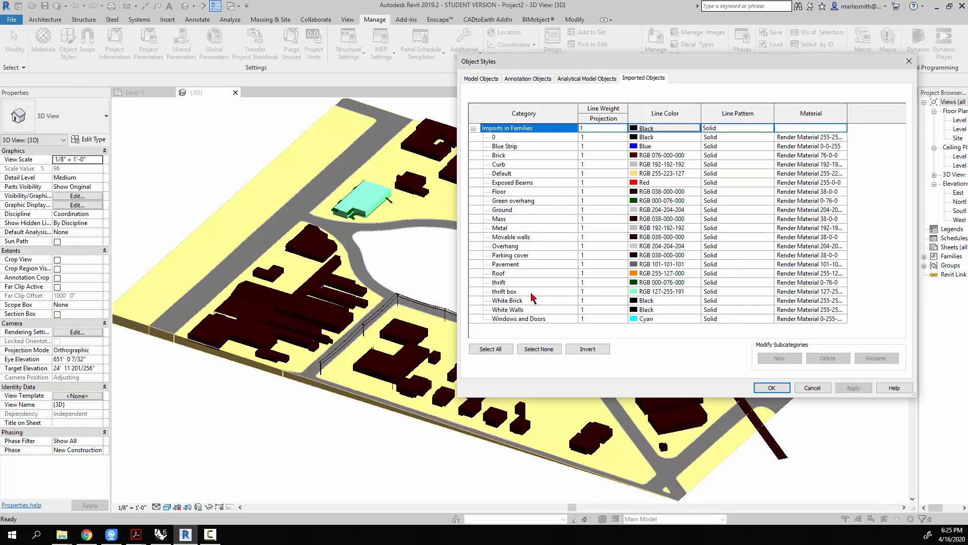
{"action": "left_click", "coordinate": [814, 220]}
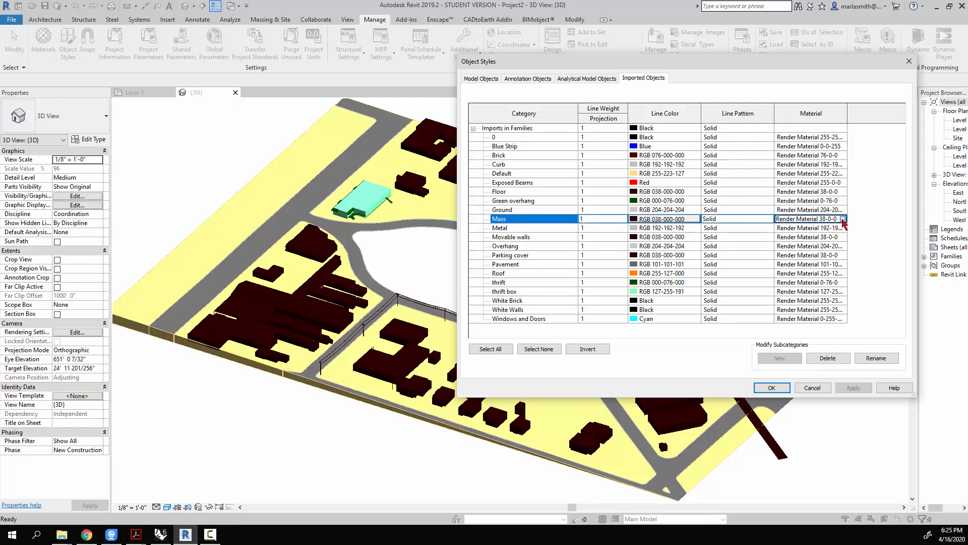
{"action": "left_click", "coordinate": [843, 218]}
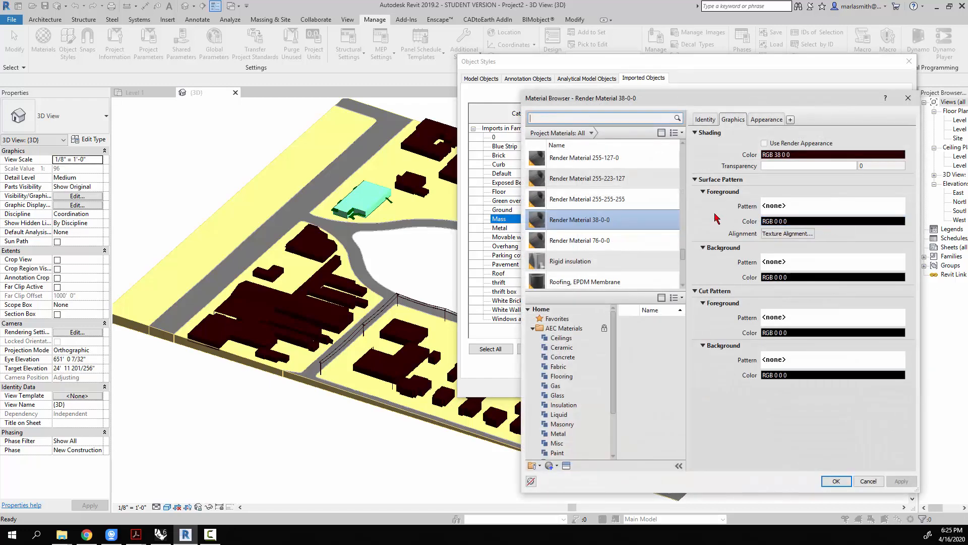
Make the Mass material's shading use its render appearance and set the appearance color to RGB 226 226 237
{"action": "left_click", "coordinate": [764, 143]}
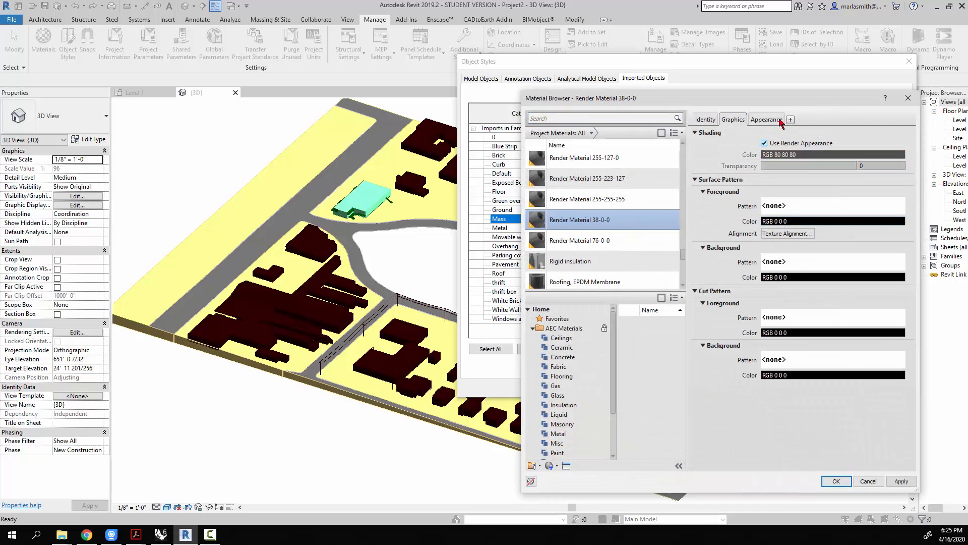
{"action": "left_click", "coordinate": [767, 120]}
{"action": "left_click", "coordinate": [805, 230]}
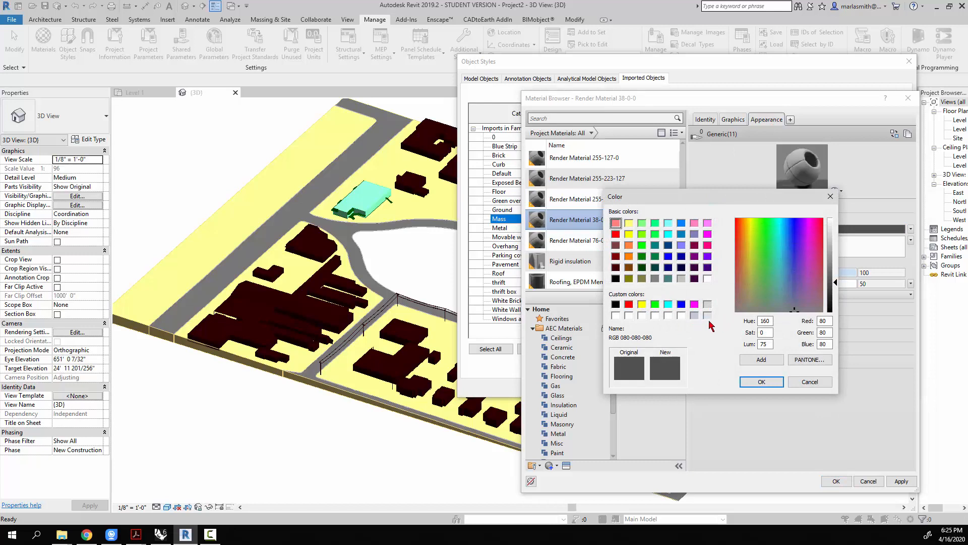
{"action": "left_click", "coordinate": [708, 315]}
{"action": "left_click", "coordinate": [760, 382]}
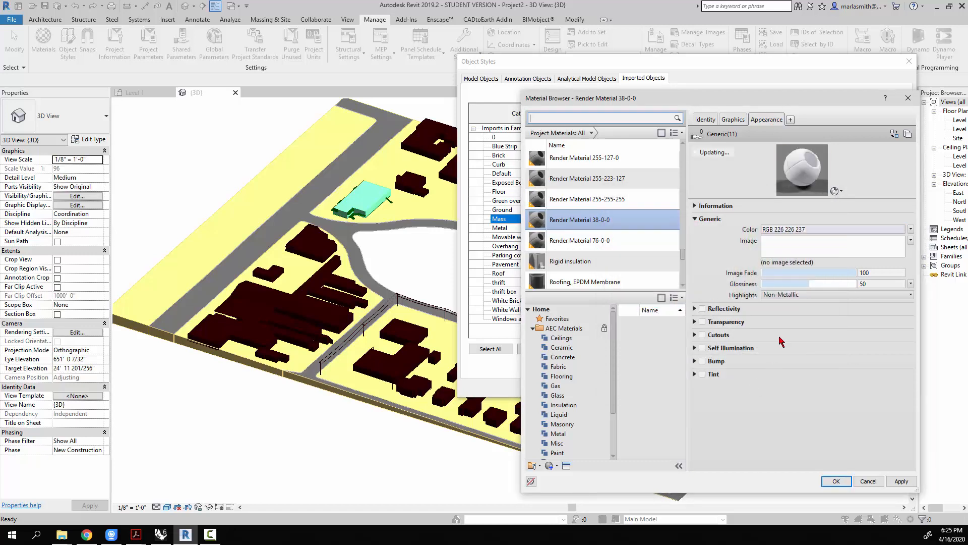
{"action": "left_click", "coordinate": [734, 120]}
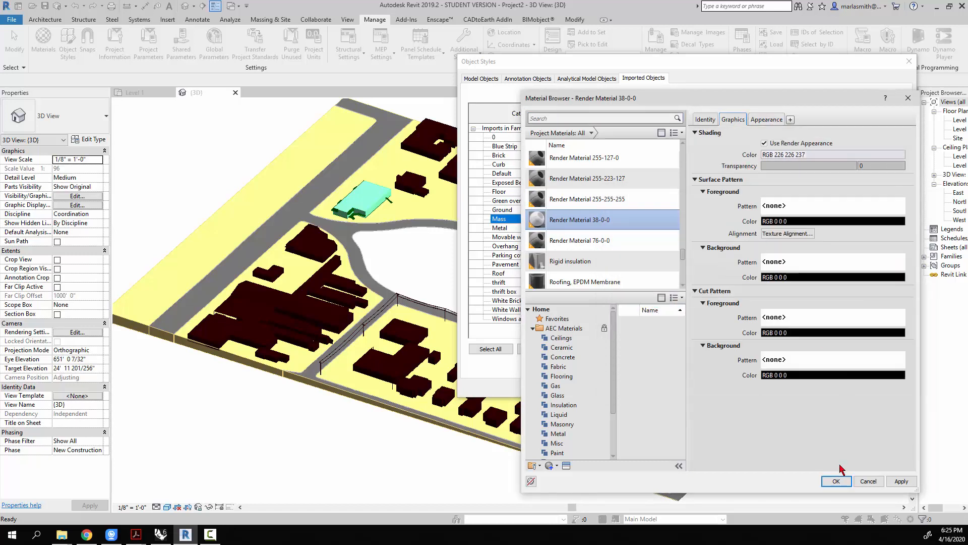
Rename the Mass layer's material as Masses and accept the material and object style changes
{"action": "right_click", "coordinate": [607, 224]}
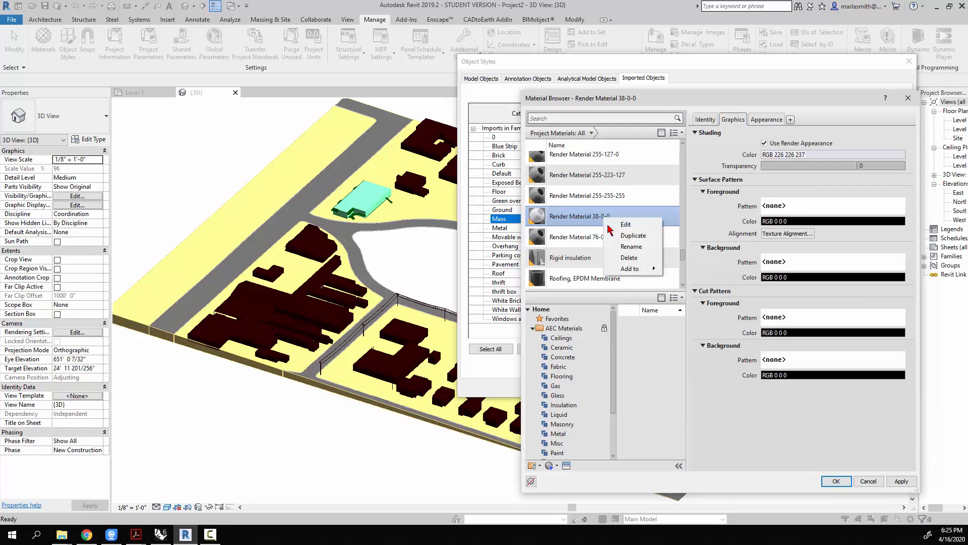
{"action": "left_click", "coordinate": [627, 247]}
{"action": "type", "text": "mA"}
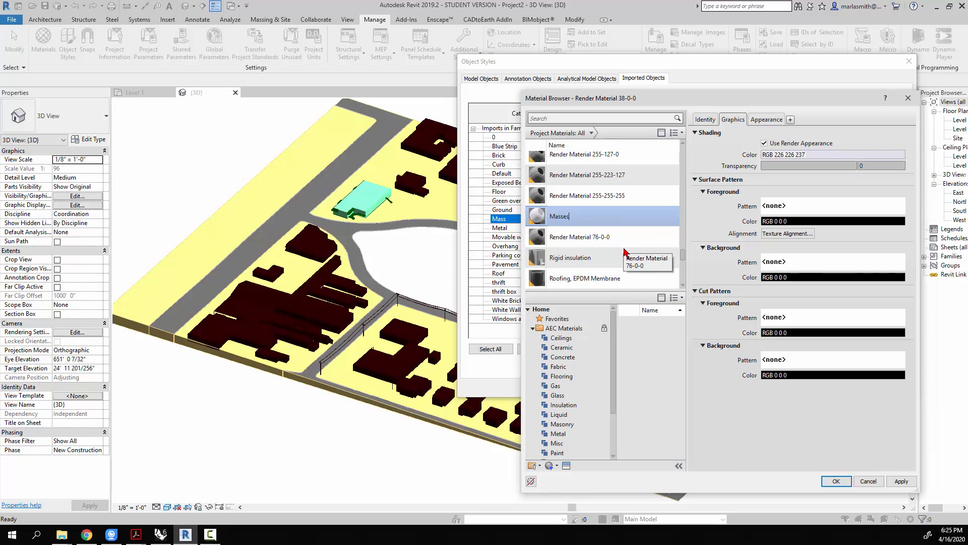
{"action": "key", "text": "Return"}
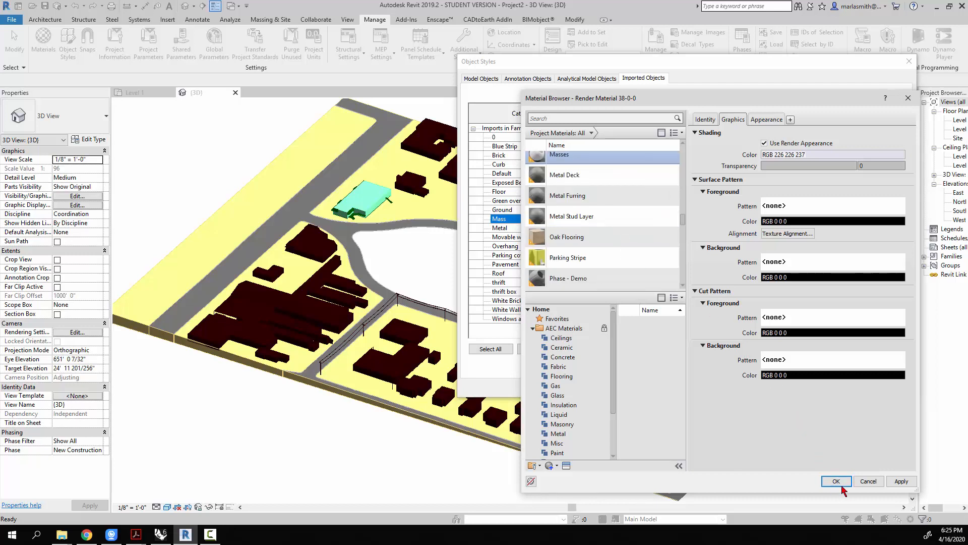
{"action": "left_click", "coordinate": [838, 483]}
{"action": "left_click", "coordinate": [776, 388]}
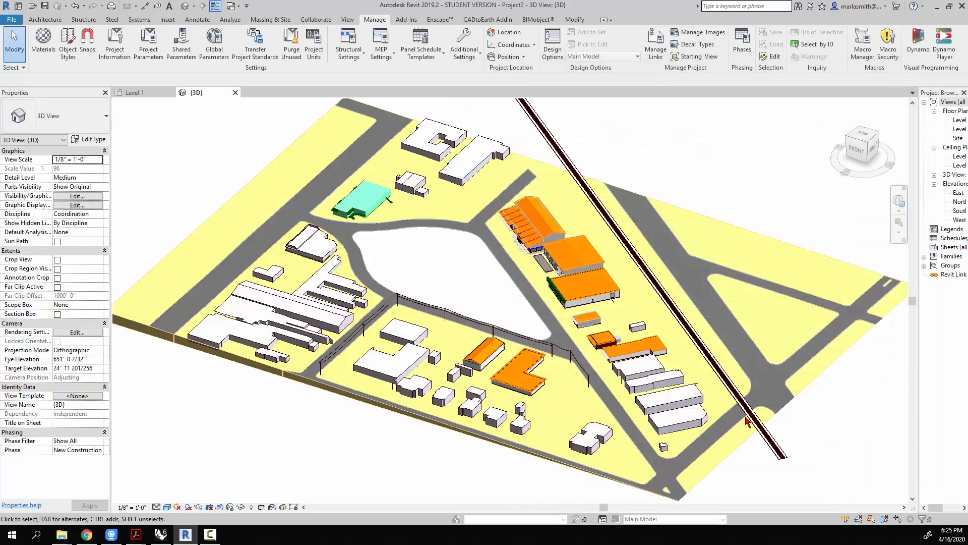
Widen the Project Browser and open the Site floor plan
{"action": "middle_click_drag", "start_coordinate": [454, 464], "coordinate": [493, 443], "text": "shift"}
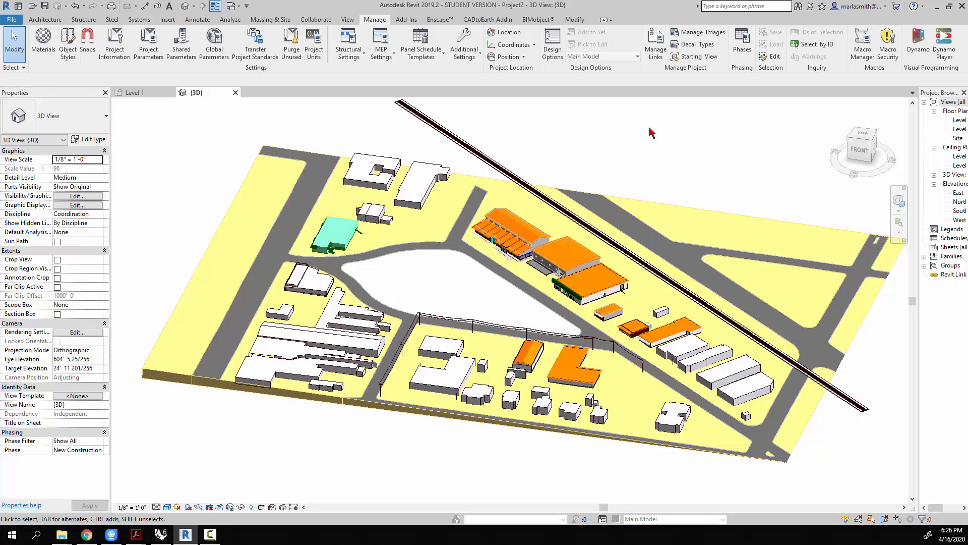
{"action": "scroll", "coordinate": [536, 273], "scroll_direction": "down", "scroll_amount": 2}
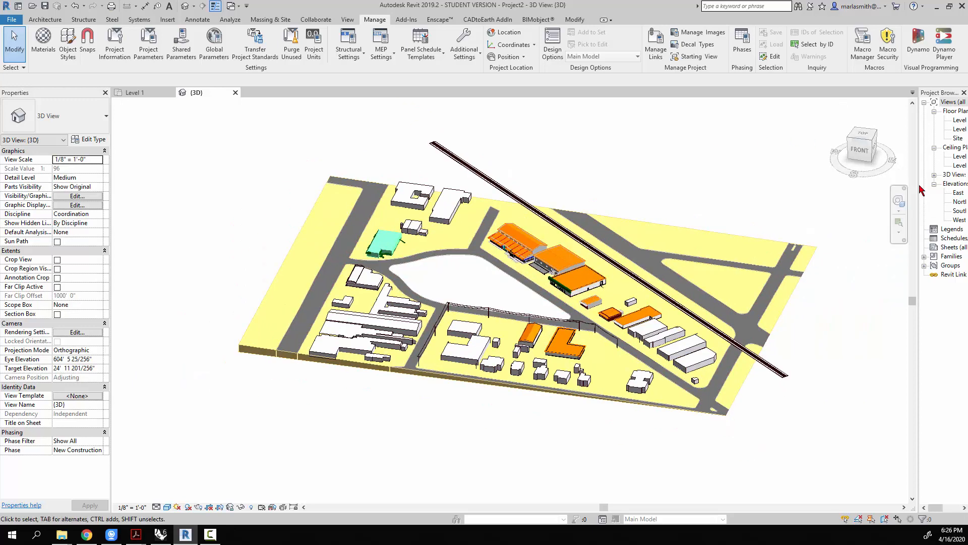
{"action": "left_click_drag", "start_coordinate": [918, 184], "coordinate": [880, 183]}
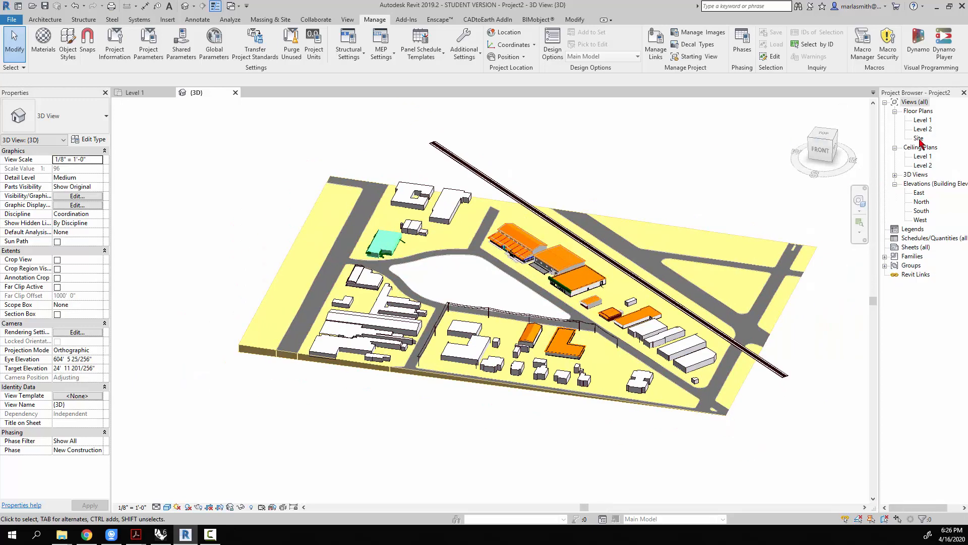
{"action": "double_click", "coordinate": [919, 138]}
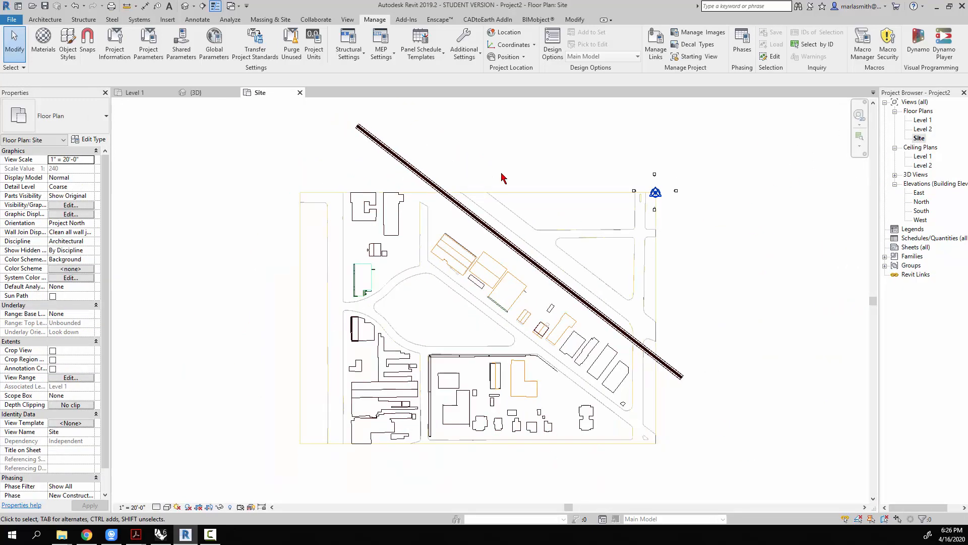
Draw a vertical building section line through the whole site, crossing the empty central ground area
{"action": "scroll", "coordinate": [502, 176], "scroll_direction": "down", "scroll_amount": 1}
{"action": "key", "text": "s"}
{"action": "key", "text": "c"}
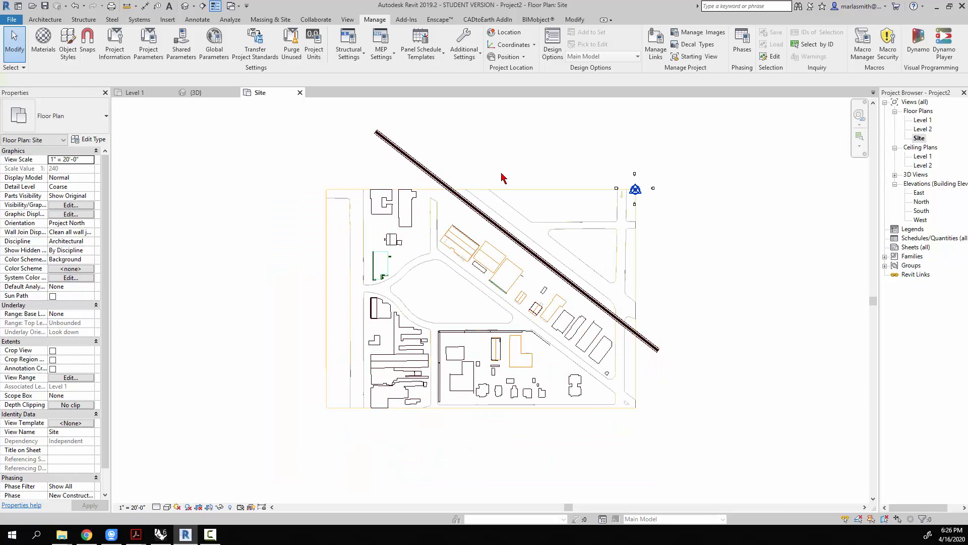
{"action": "left_click", "coordinate": [493, 149]}
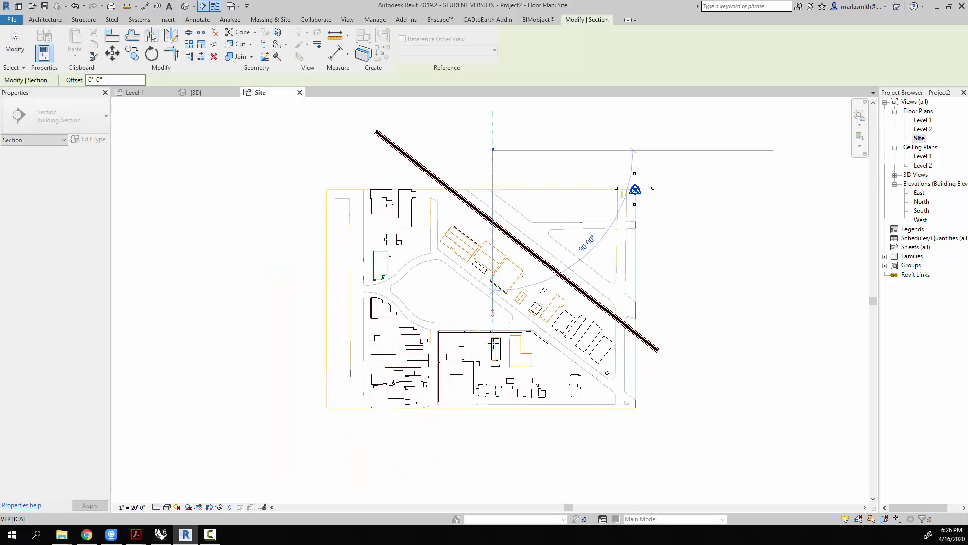
{"action": "left_click", "coordinate": [493, 432]}
{"action": "key", "text": "Escape"}
{"action": "key", "text": "Escape"}
Open the new section view, examine the cut ground and buildings along its length, and close the view
{"action": "double_click", "coordinate": [491, 150]}
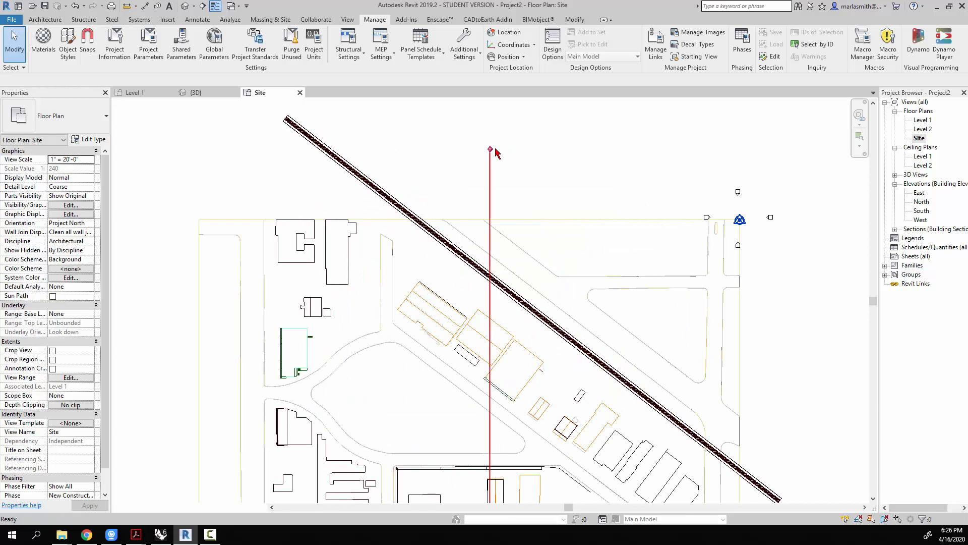
{"action": "scroll", "coordinate": [502, 249], "scroll_direction": "up", "scroll_amount": 8}
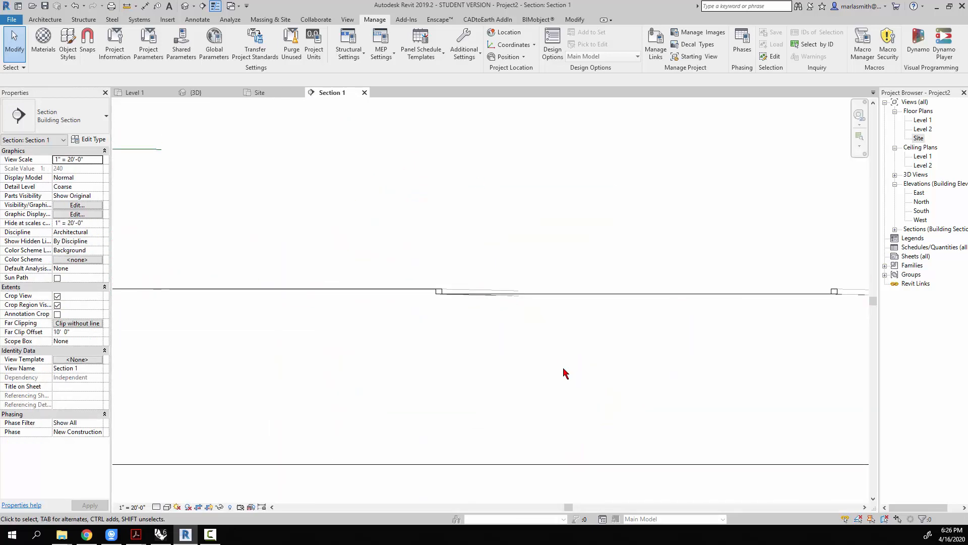
{"action": "scroll", "coordinate": [556, 338], "scroll_direction": "down", "scroll_amount": 4}
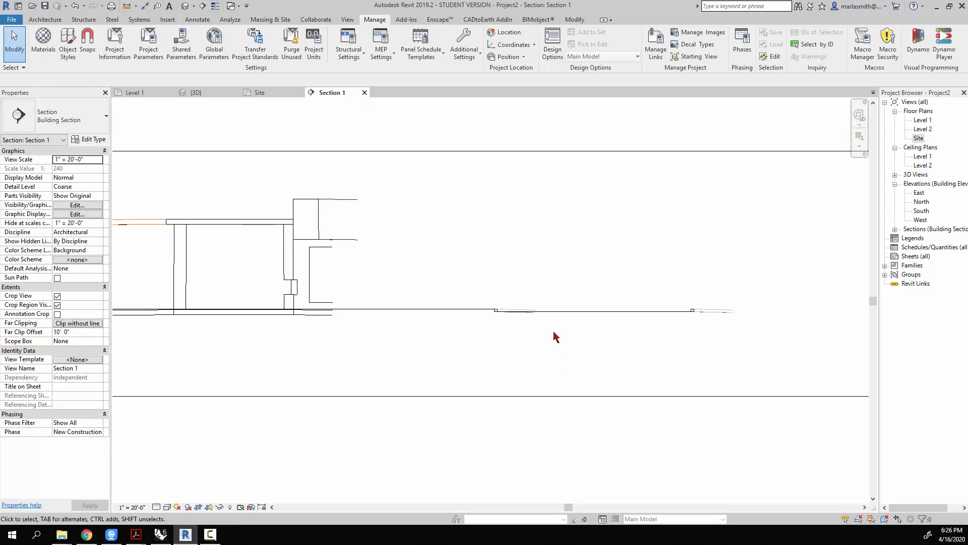
{"action": "scroll", "coordinate": [556, 338], "scroll_direction": "down", "scroll_amount": 2}
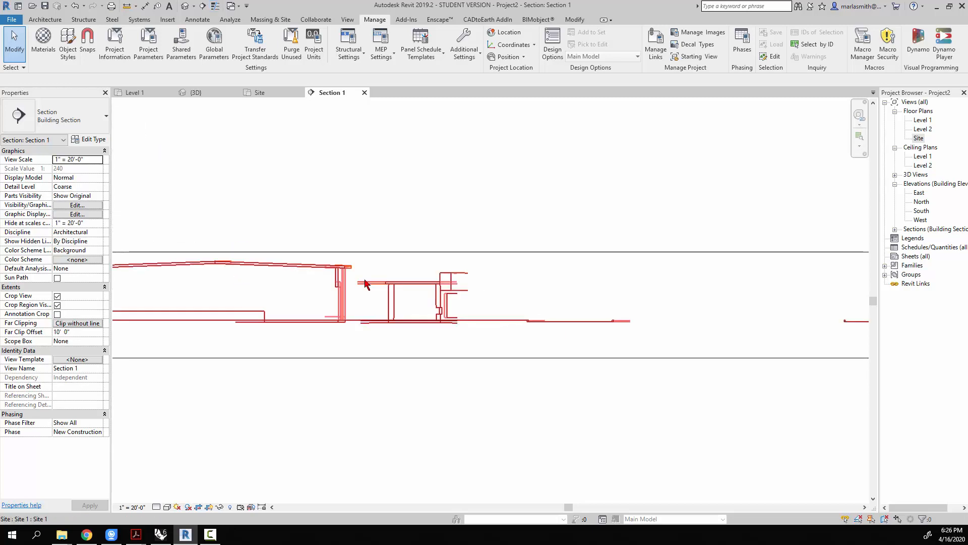
{"action": "scroll", "coordinate": [337, 278], "scroll_direction": "down", "scroll_amount": 2}
{"action": "mouse_move", "coordinate": [217, 284]}
{"action": "middle_mouse_down"}
{"action": "mouse_move", "coordinate": [457, 277]}
{"action": "mouse_move", "coordinate": [150, 281]}
{"action": "middle_mouse_up"}
{"action": "middle_click_drag", "start_coordinate": [514, 294], "coordinate": [134, 277]}
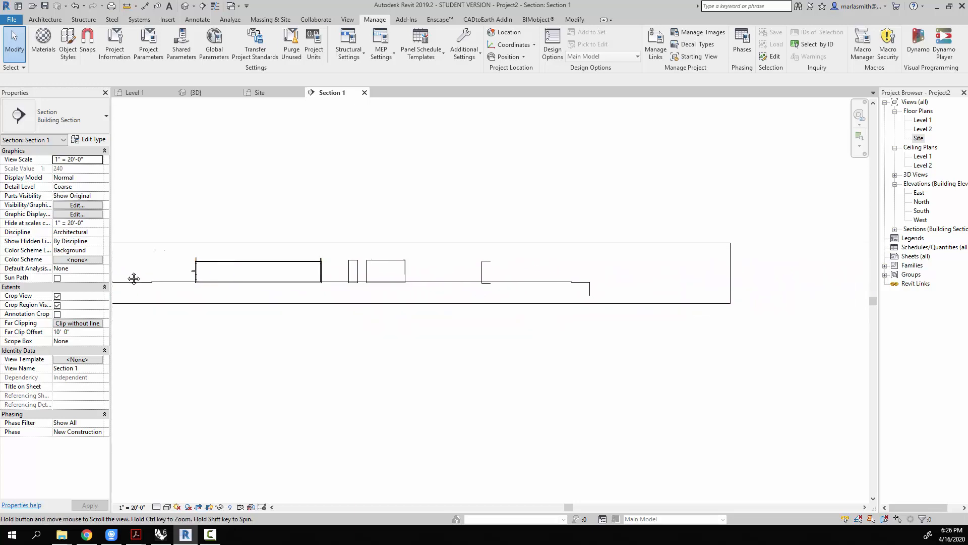
{"action": "middle_click_drag", "start_coordinate": [569, 287], "coordinate": [538, 303]}
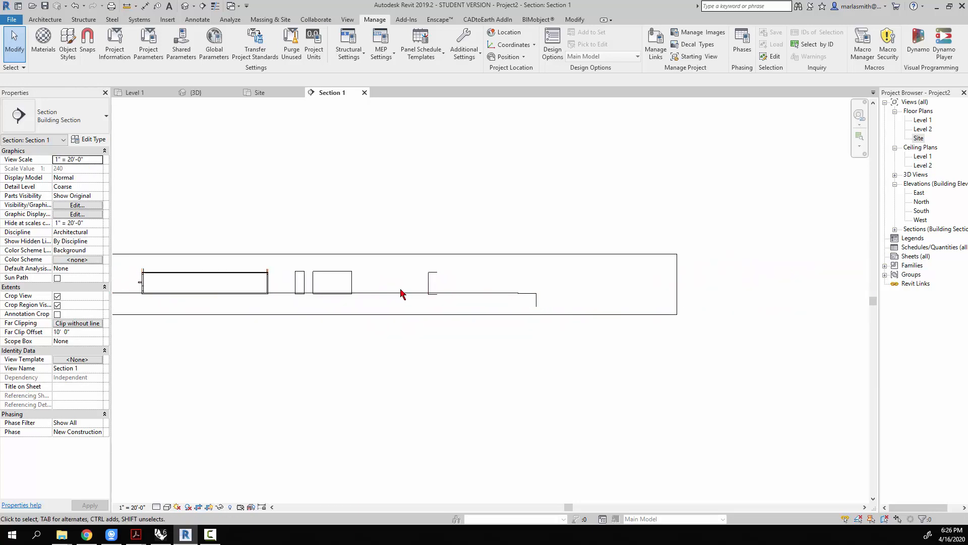
{"action": "scroll", "coordinate": [534, 300], "scroll_direction": "down", "scroll_amount": 2}
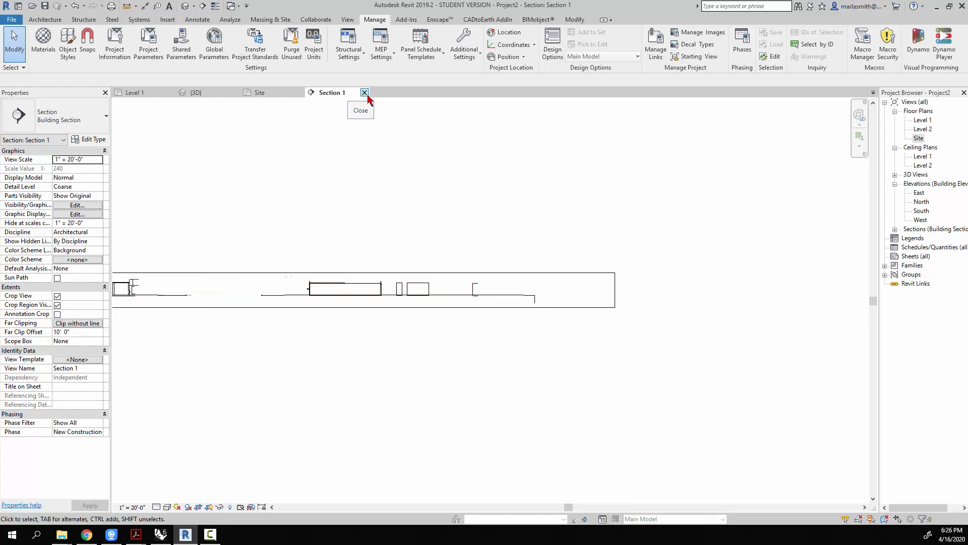
{"action": "left_click", "coordinate": [364, 93]}
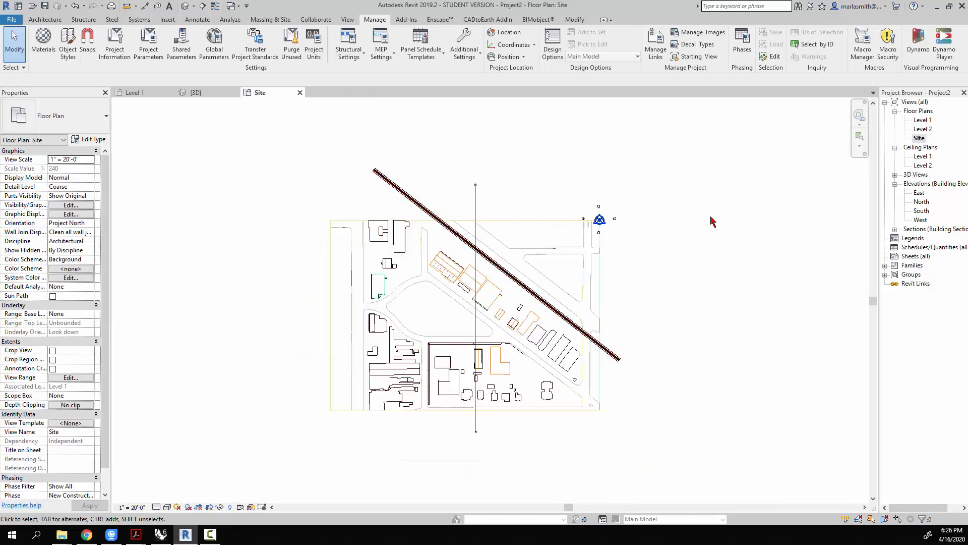
Move the imported site in the Site plan so its empty central ground area surrounds the base point and elevation markers
{"action": "left_click", "coordinate": [598, 291]}
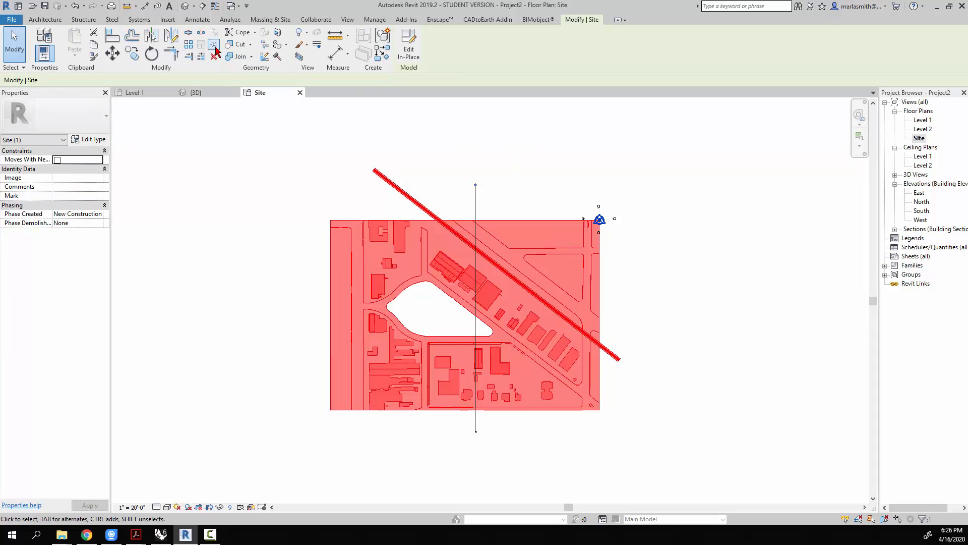
{"action": "left_click", "coordinate": [112, 52]}
{"action": "left_click", "coordinate": [502, 189]}
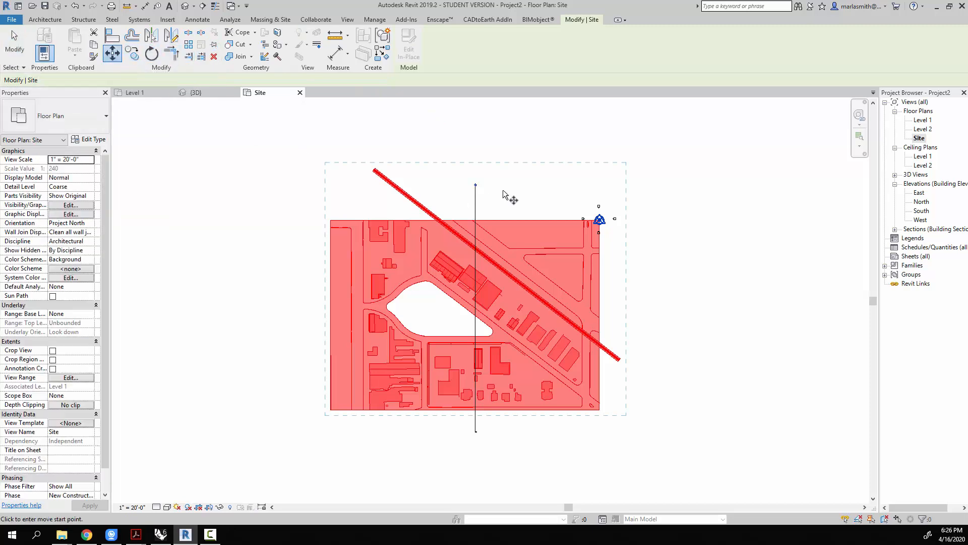
{"action": "left_click", "coordinate": [582, 189]}
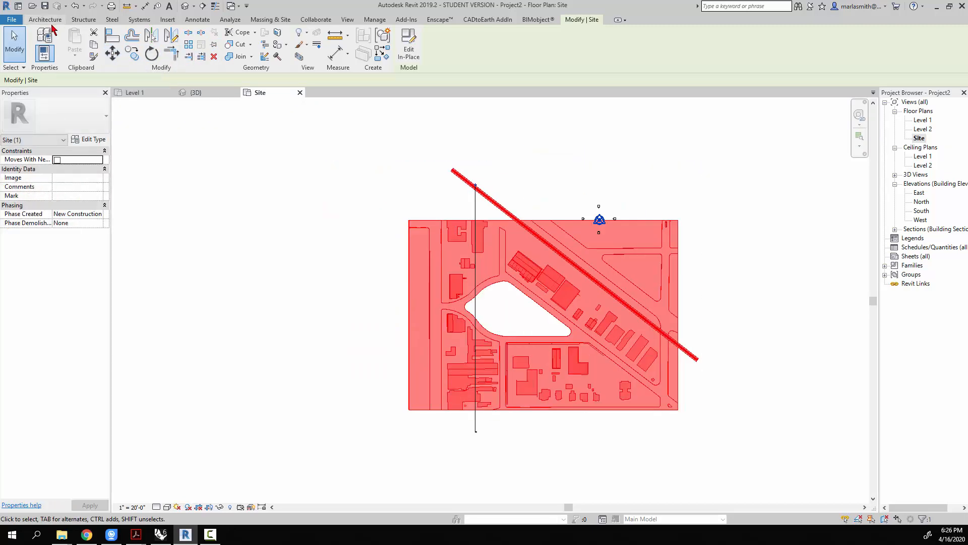
{"action": "left_click", "coordinate": [116, 57]}
{"action": "left_click", "coordinate": [549, 327]}
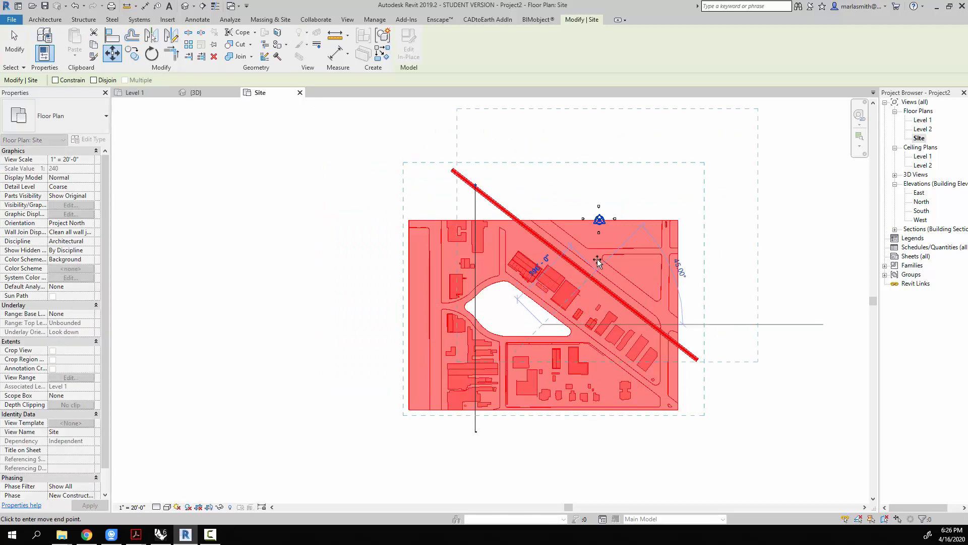
{"action": "left_click", "coordinate": [604, 227]}
{"action": "scroll", "coordinate": [580, 217], "scroll_direction": "up", "scroll_amount": 2}
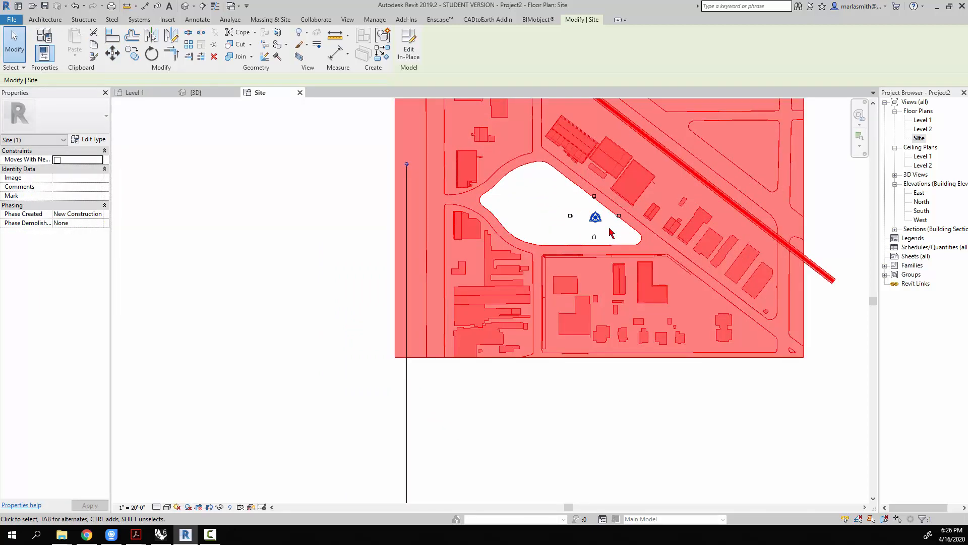
Delete the building section line and its section view from the Site plan
{"action": "left_click", "coordinate": [410, 411]}
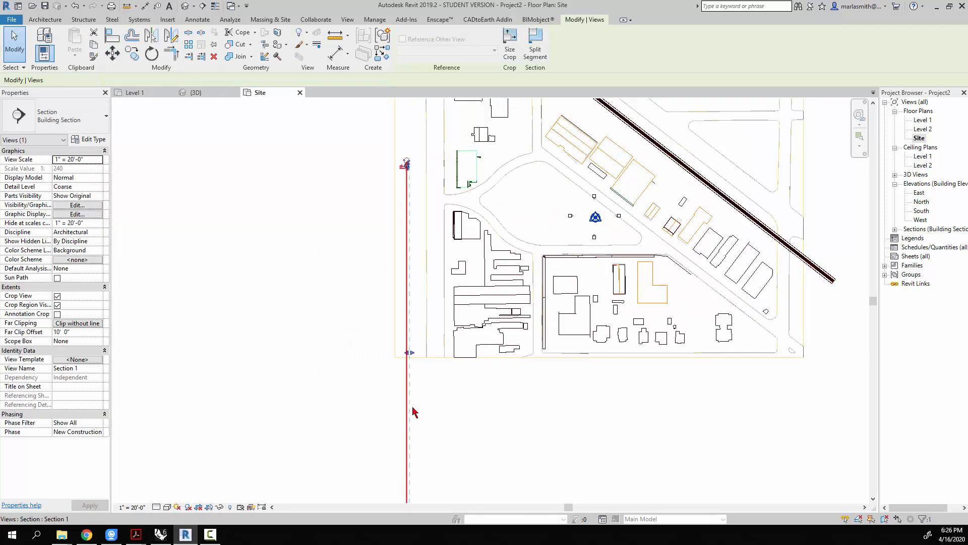
{"action": "key", "text": "Delete"}
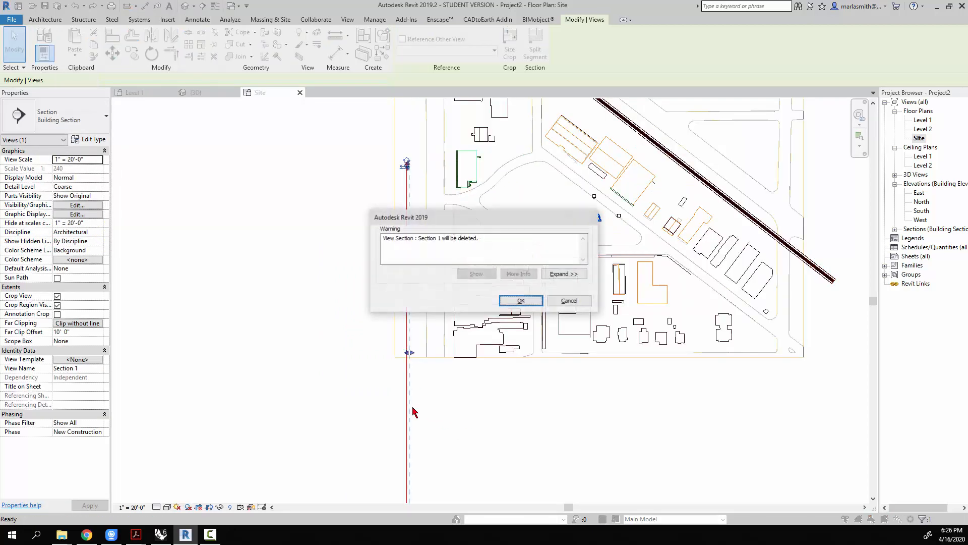
{"action": "left_click", "coordinate": [521, 302]}
Open the South elevation and move the imported site straight up, clear of the level lines, with Constrain off and Disjoin on
{"action": "left_click", "coordinate": [923, 212]}
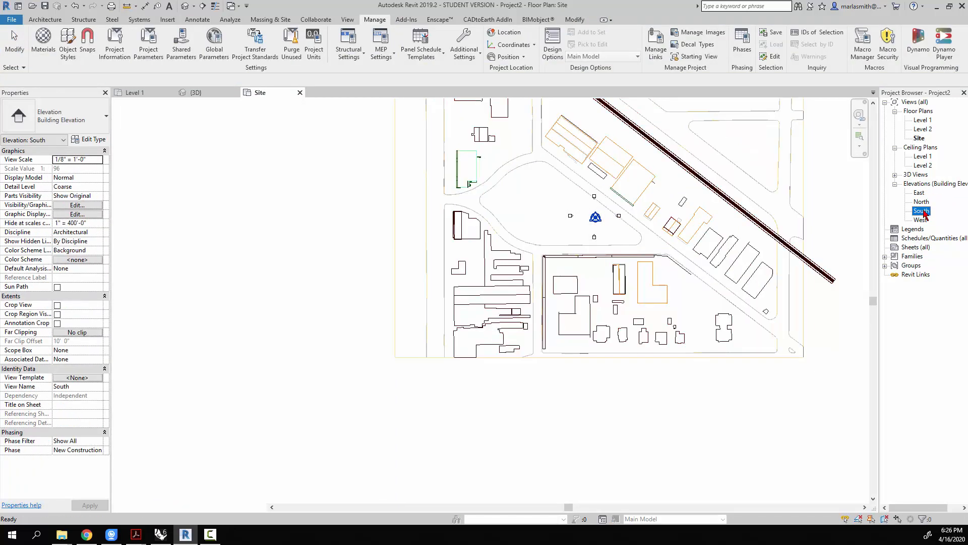
{"action": "double_click", "coordinate": [923, 211]}
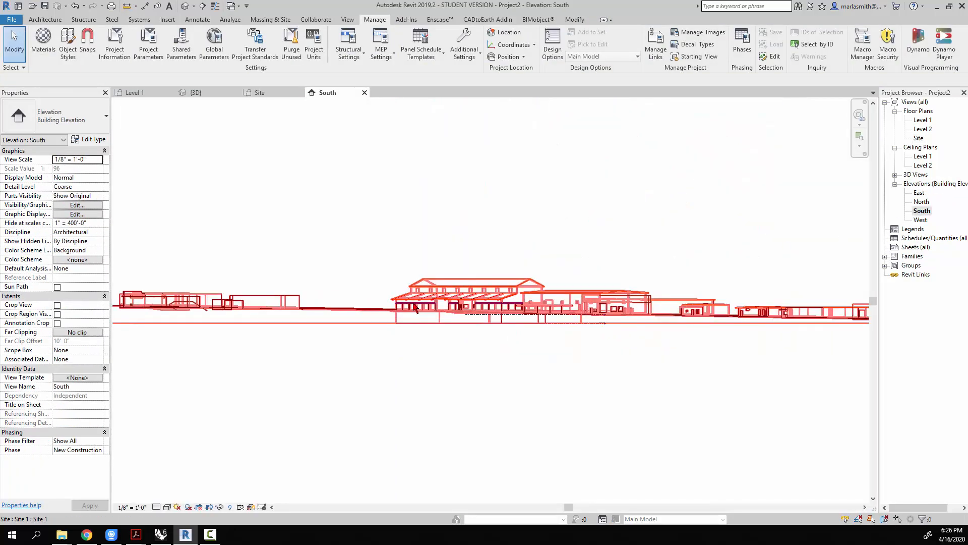
{"action": "left_click", "coordinate": [415, 307]}
{"action": "left_click", "coordinate": [112, 53]}
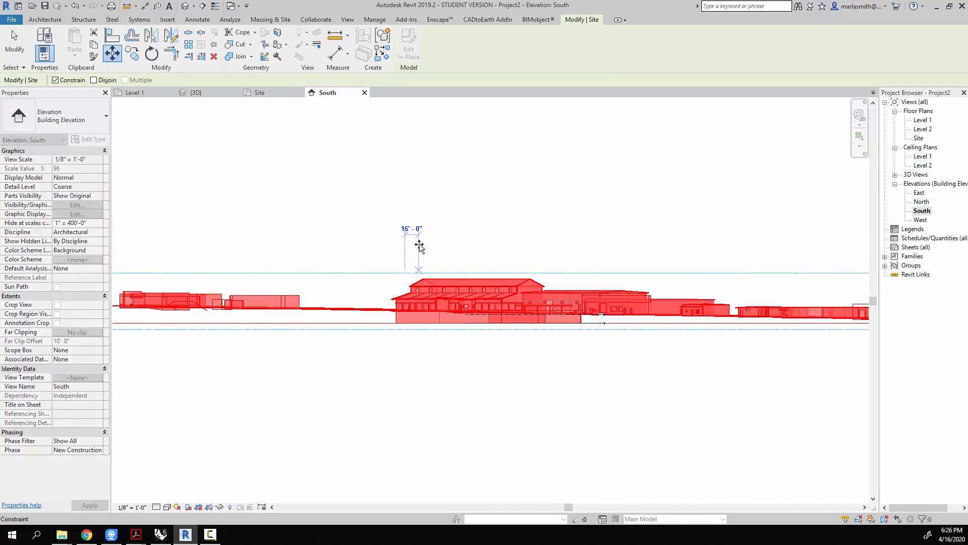
{"action": "key", "text": "Escape"}
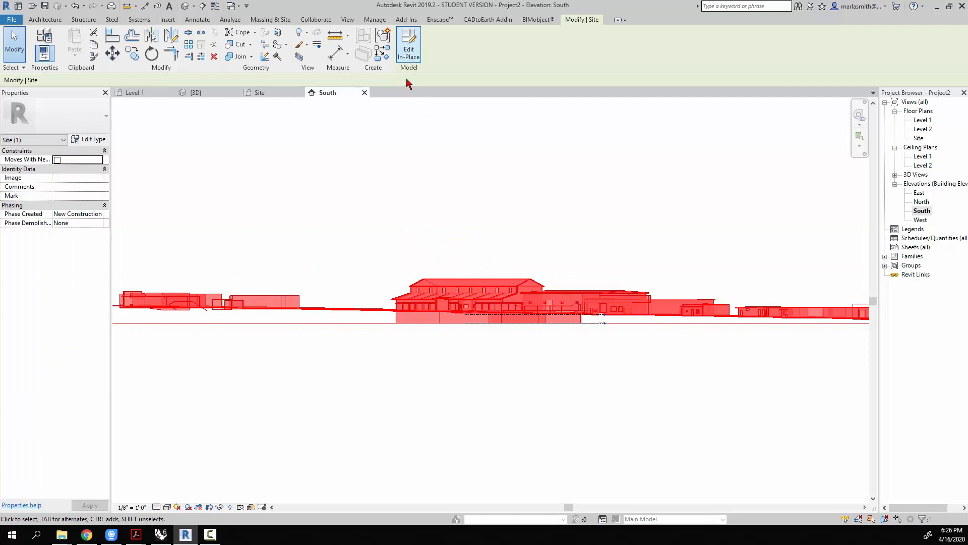
{"action": "left_click", "coordinate": [112, 52]}
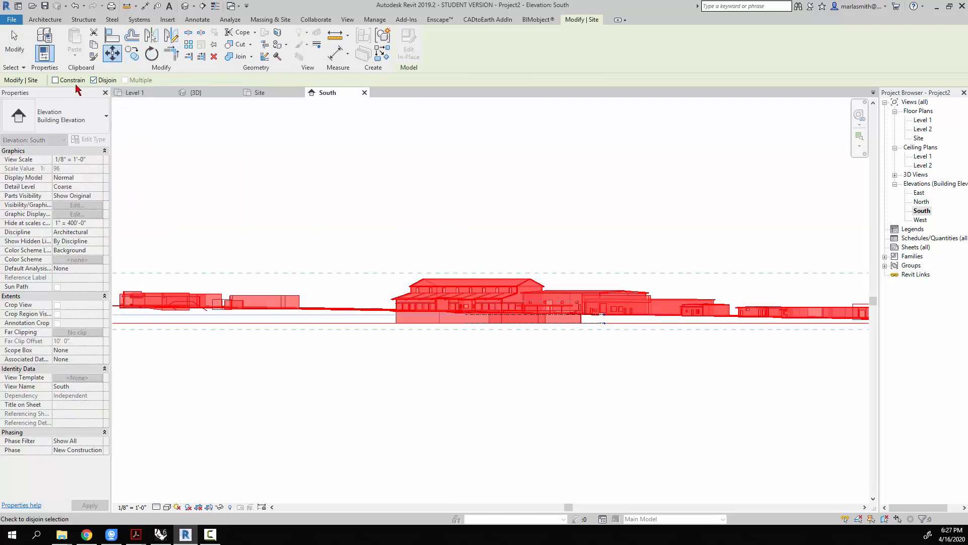
{"action": "left_click", "coordinate": [383, 255]}
{"action": "left_click", "coordinate": [382, 218]}
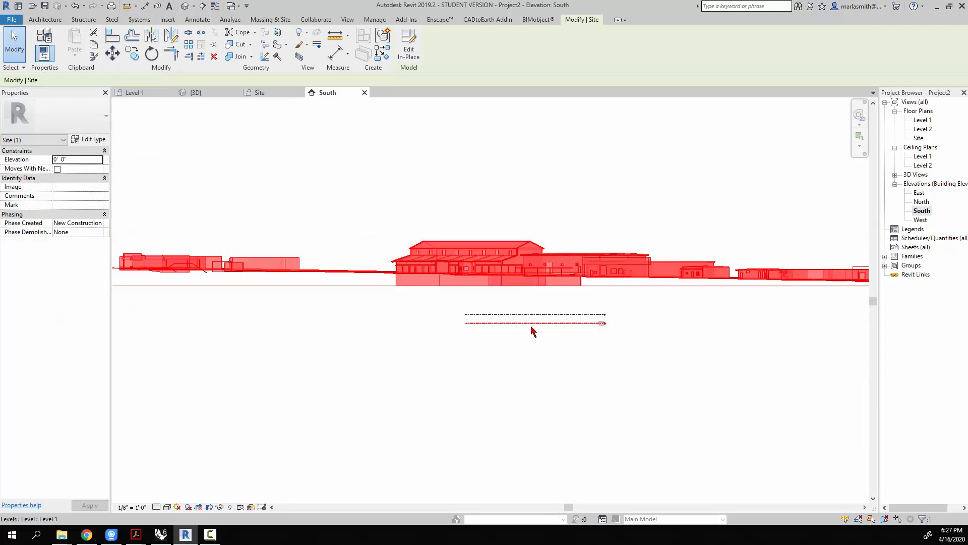
Move the imported site down in the South elevation so its ground surface sits at about the Level 1 line
{"action": "left_click", "coordinate": [112, 53]}
{"action": "left_click", "coordinate": [546, 274]}
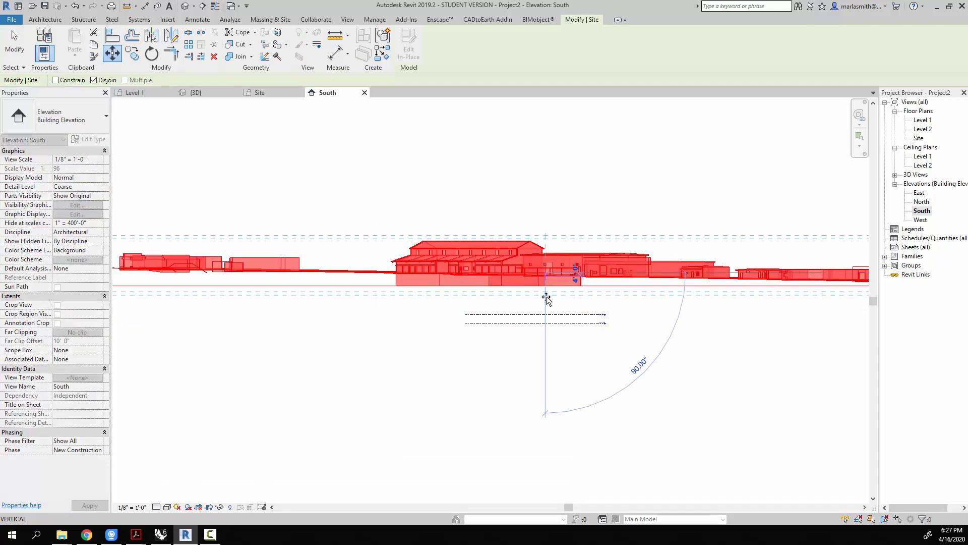
{"action": "left_click", "coordinate": [577, 423]}
{"action": "left_click", "coordinate": [577, 419]}
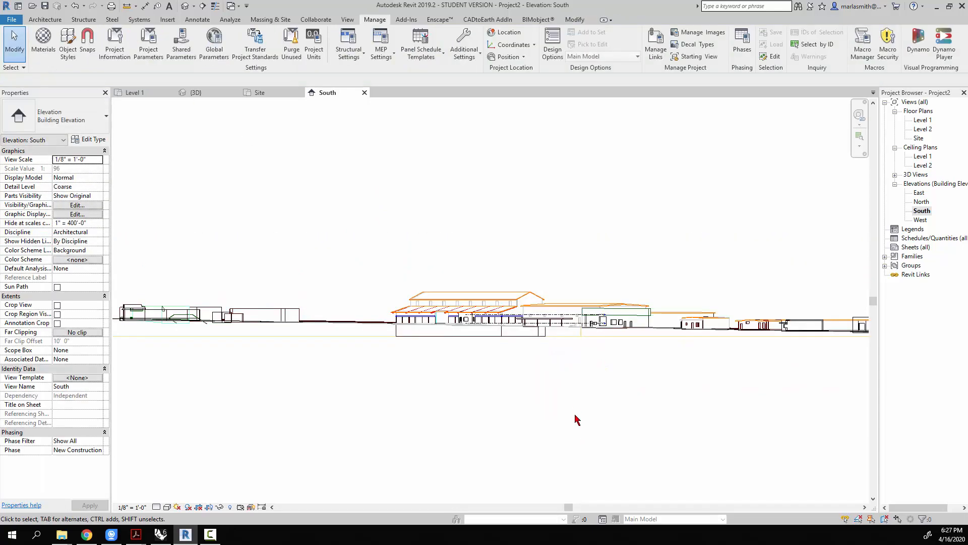
{"action": "scroll", "coordinate": [585, 404], "scroll_direction": "down", "scroll_amount": 2}
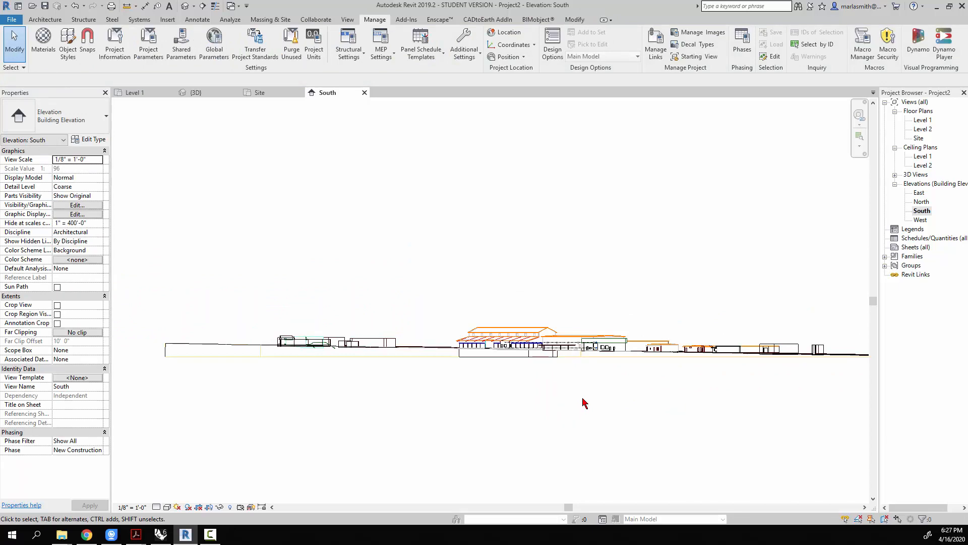